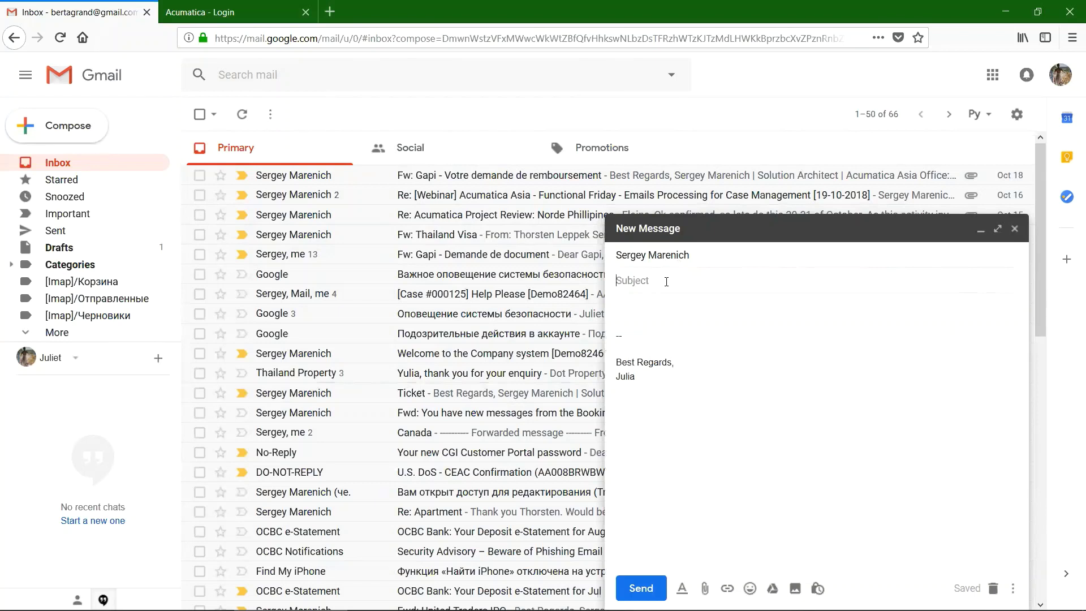
Give the new message the subject "Please Help!".
type("Ple")
type("es")
key("BackSpace")
key("BackSpace")
type("as")
key("Tab")
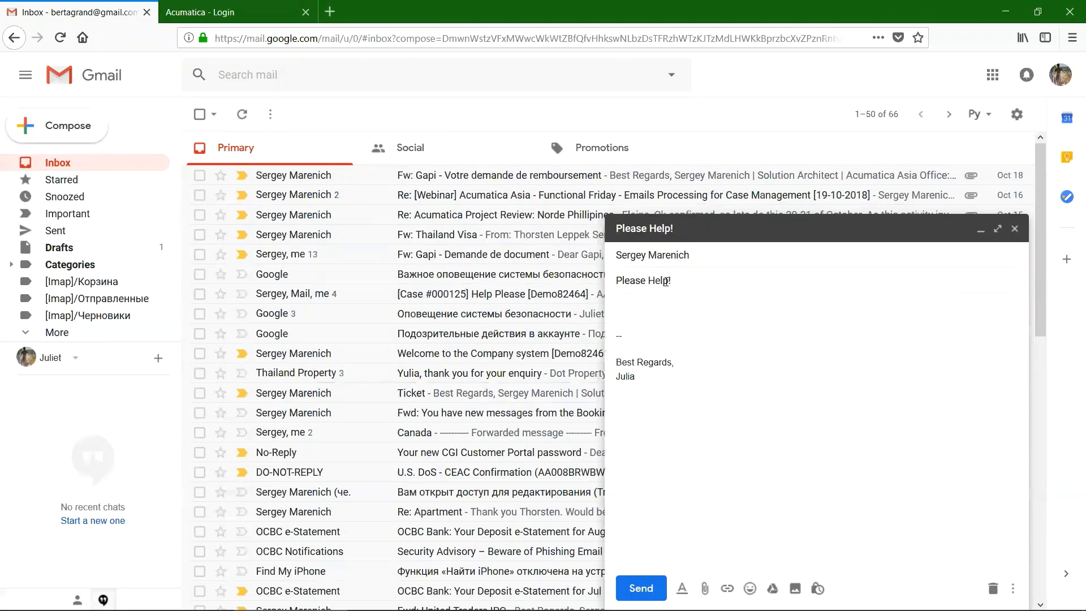
Write "Some urgent help required!" as the message body, with the spelling corrected, and send the email.
type("Some")
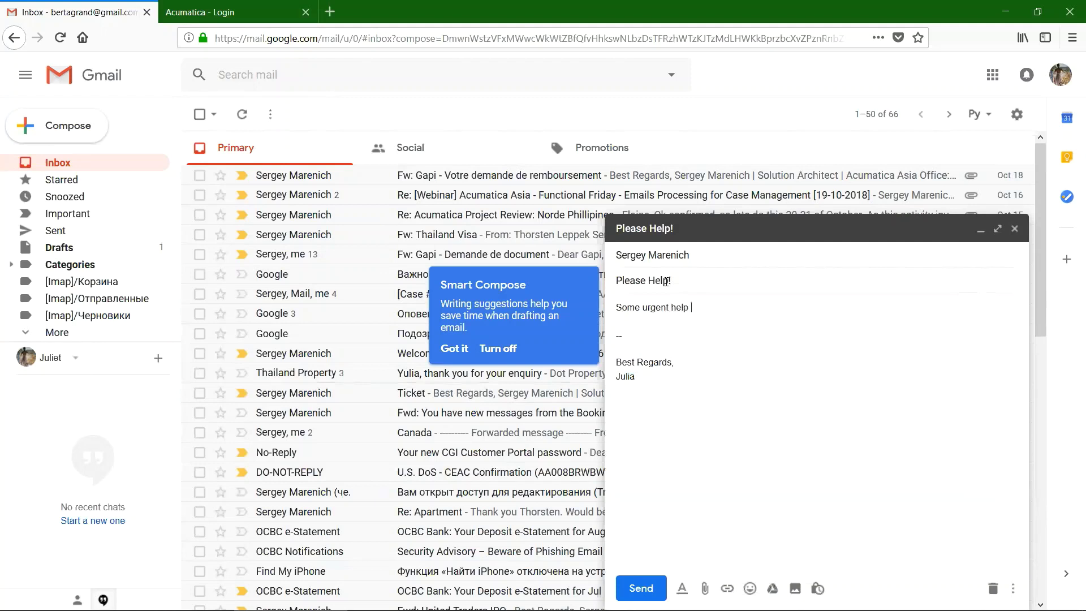
type("urgent help requred!")
right_click(716, 306)
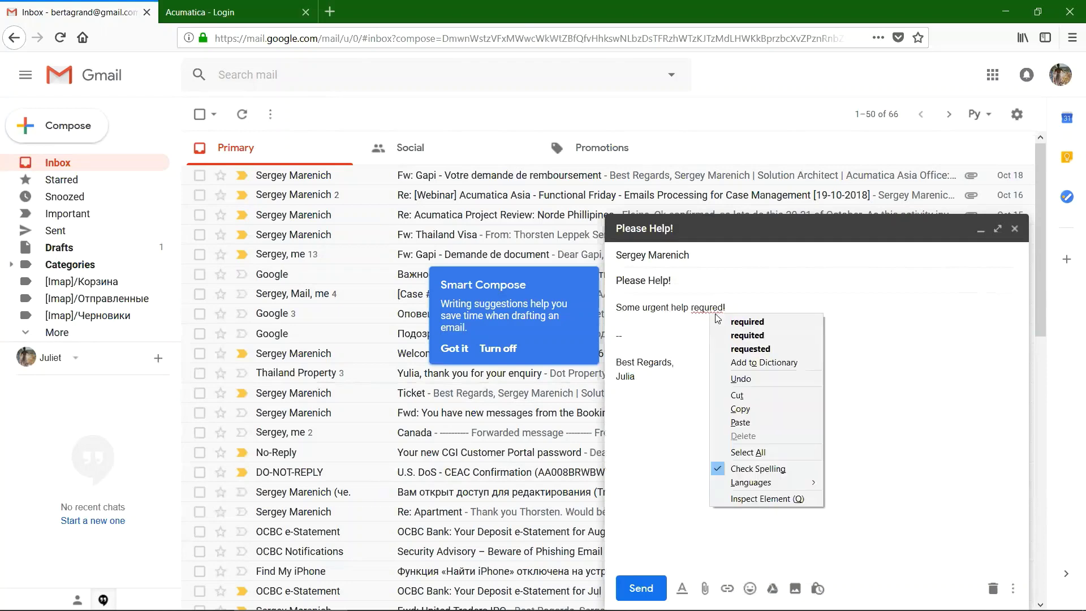
left_click(728, 335)
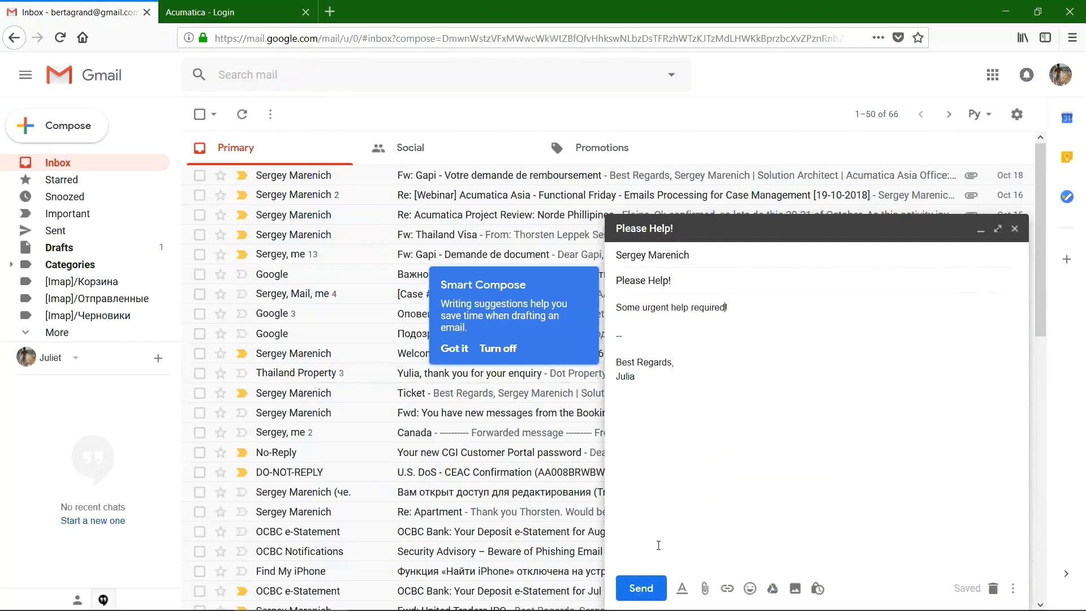
left_click(640, 588)
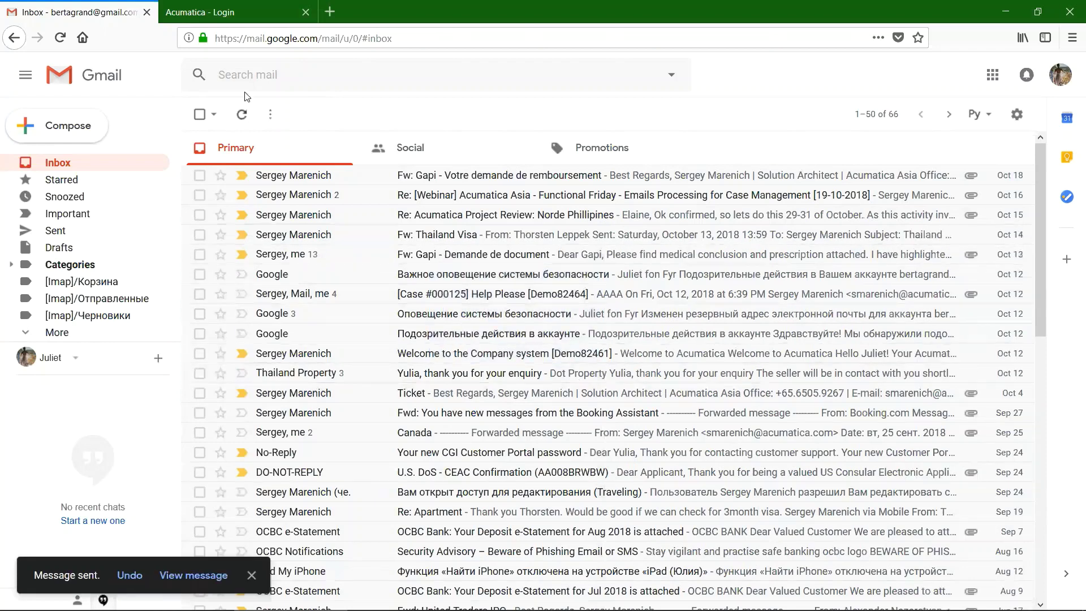
Switch to the Outlook mailbox in Chrome and open the "Please Help!" message in the Demo folder.
key("alt+Tab")
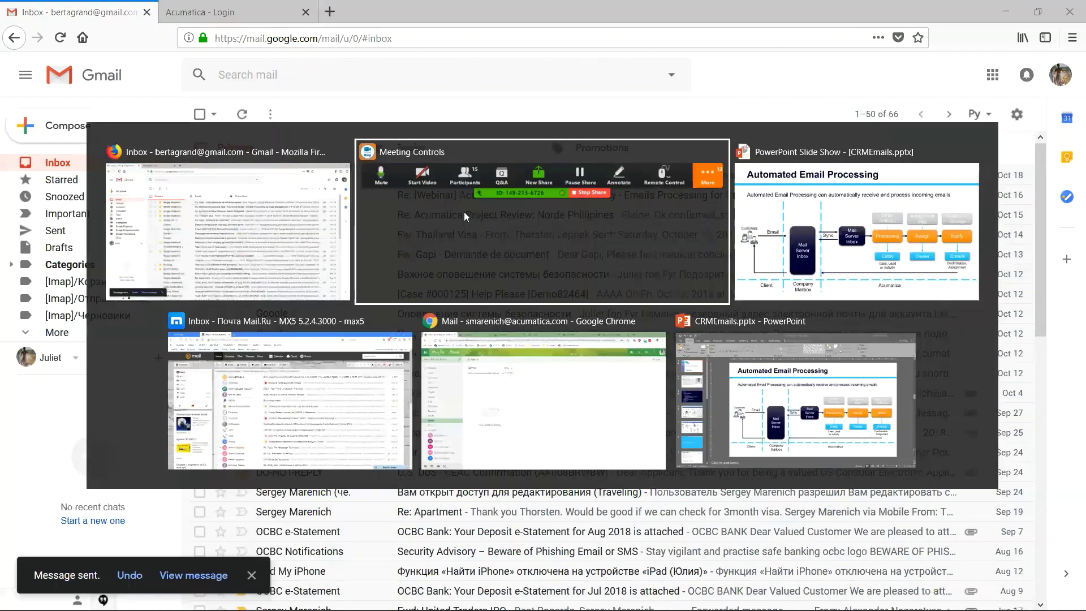
left_click(500, 383)
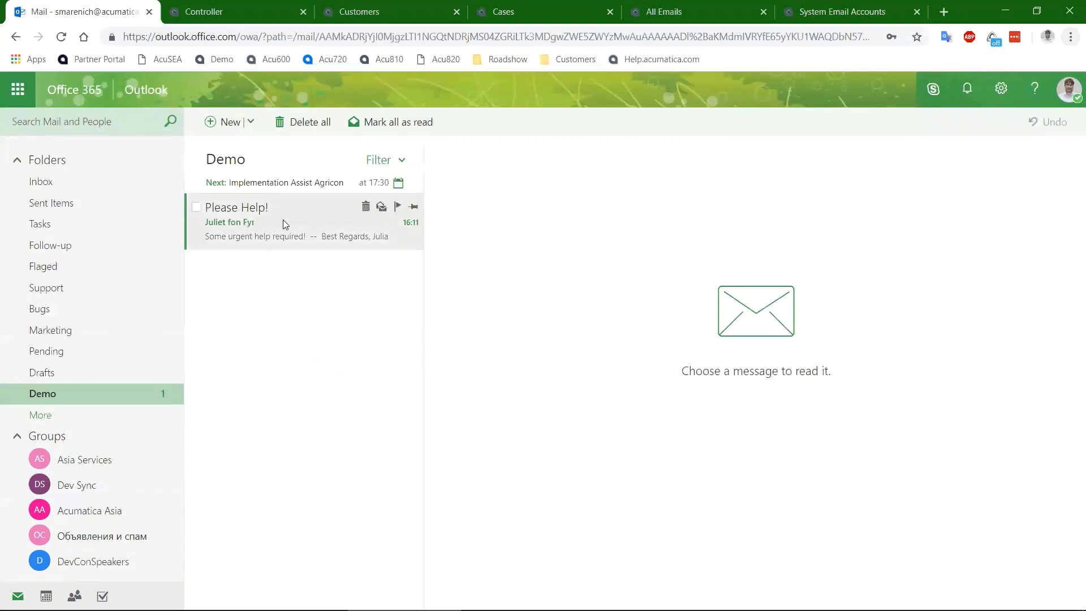
left_click(283, 222)
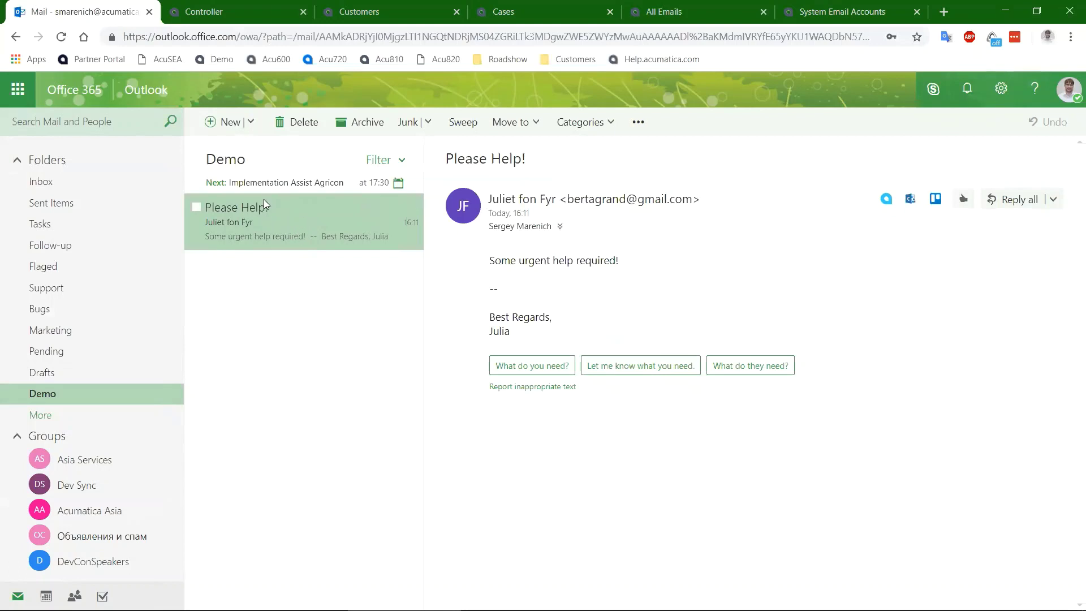
Switch to Acumatica's All Emails list, refresh it and select the incoming "Please Help!" email.
left_click(702, 9)
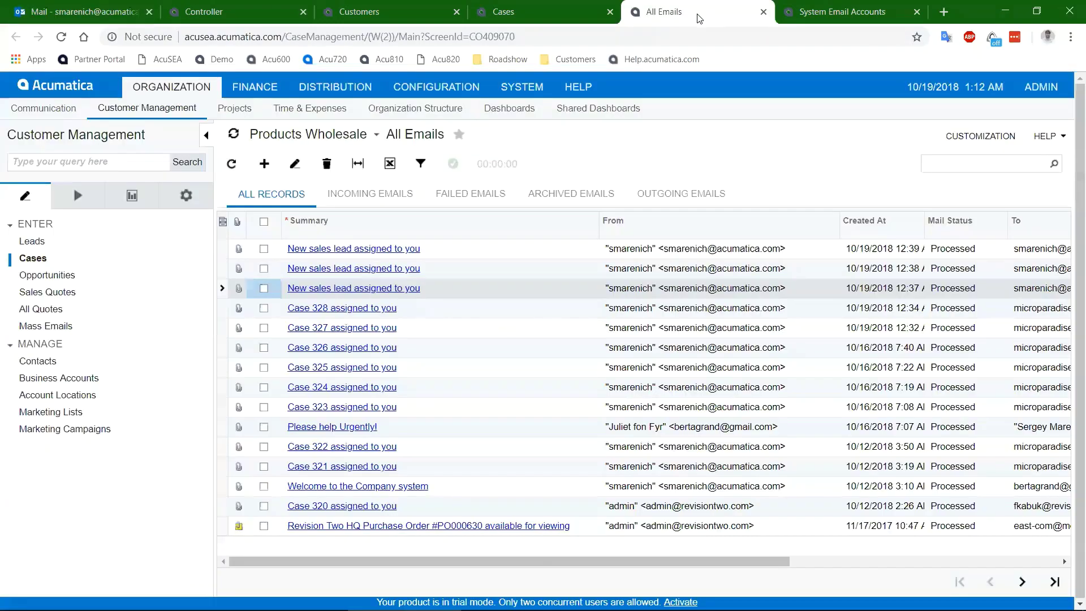
left_click(232, 164)
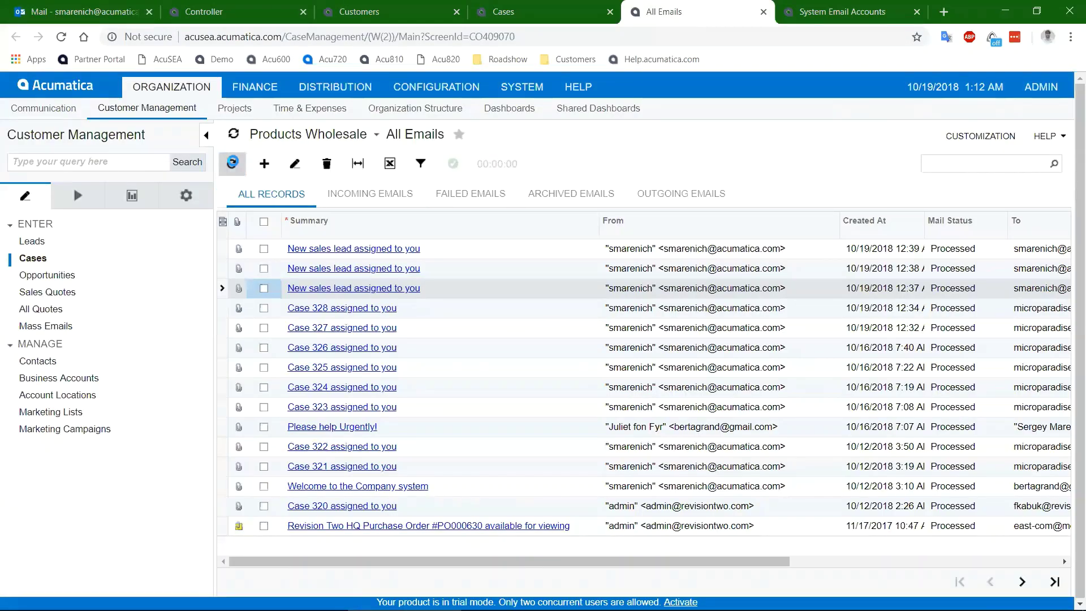
left_click(232, 164)
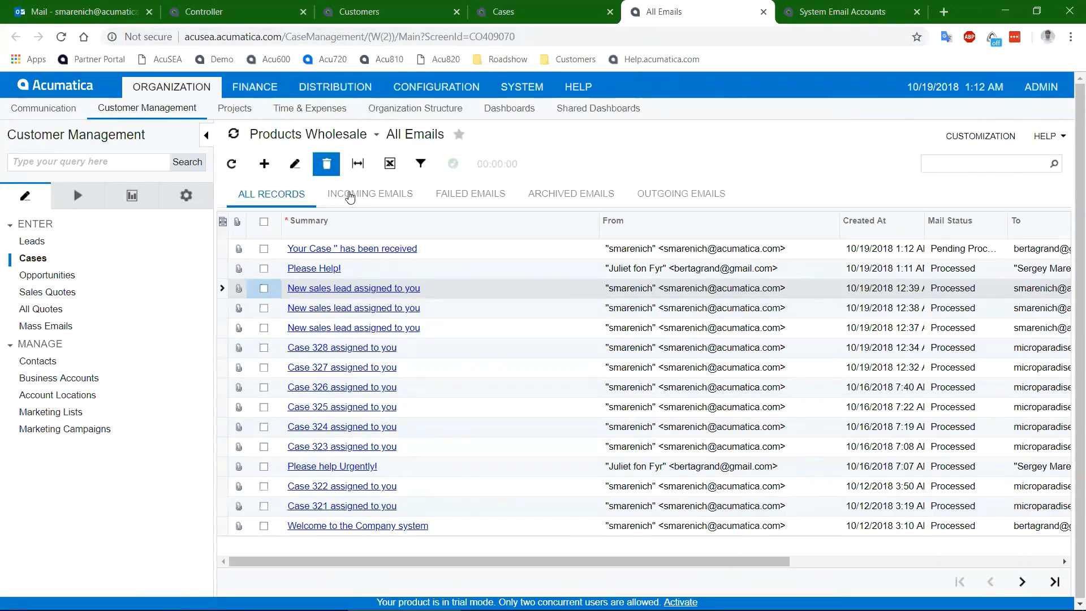
left_click(365, 274)
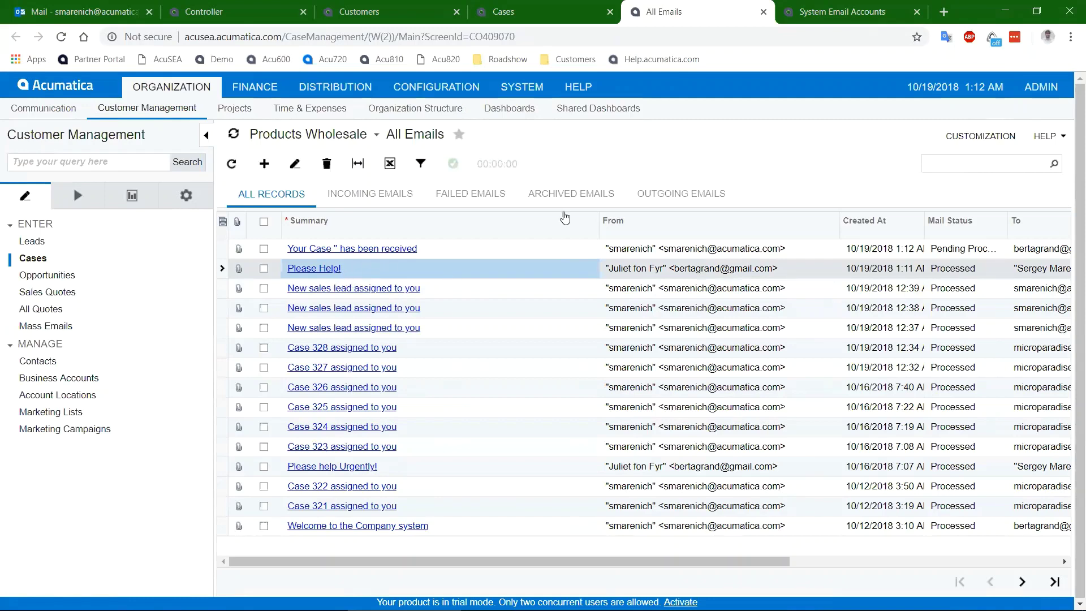
Review the system email account's Incoming Mail Processing settings, and refresh the Cases list to check for the new case.
left_click(833, 17)
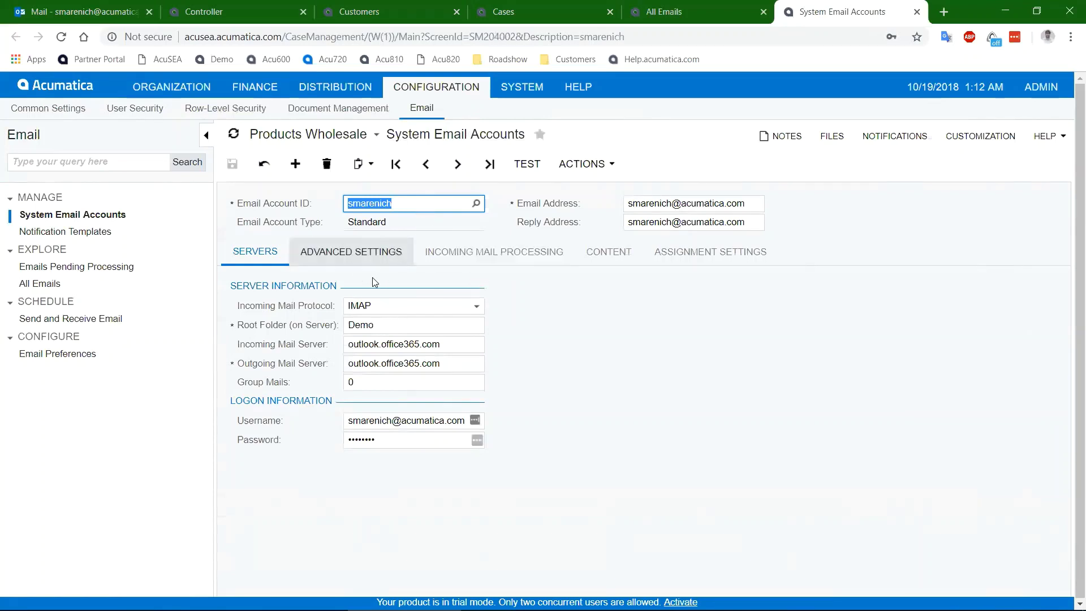
left_click(511, 253)
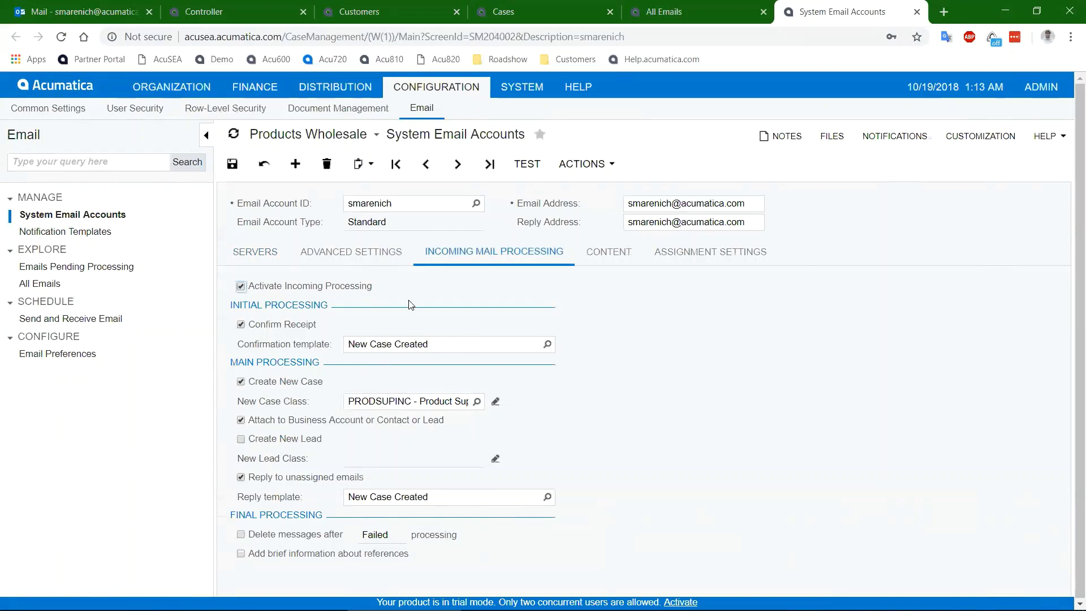
left_click(534, 21)
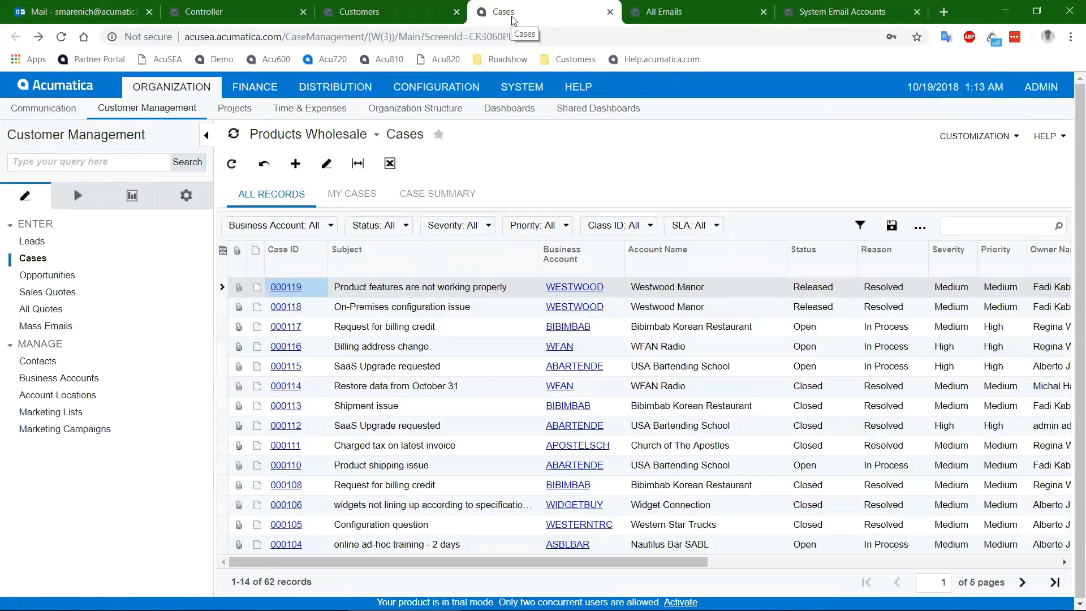
left_click(266, 167)
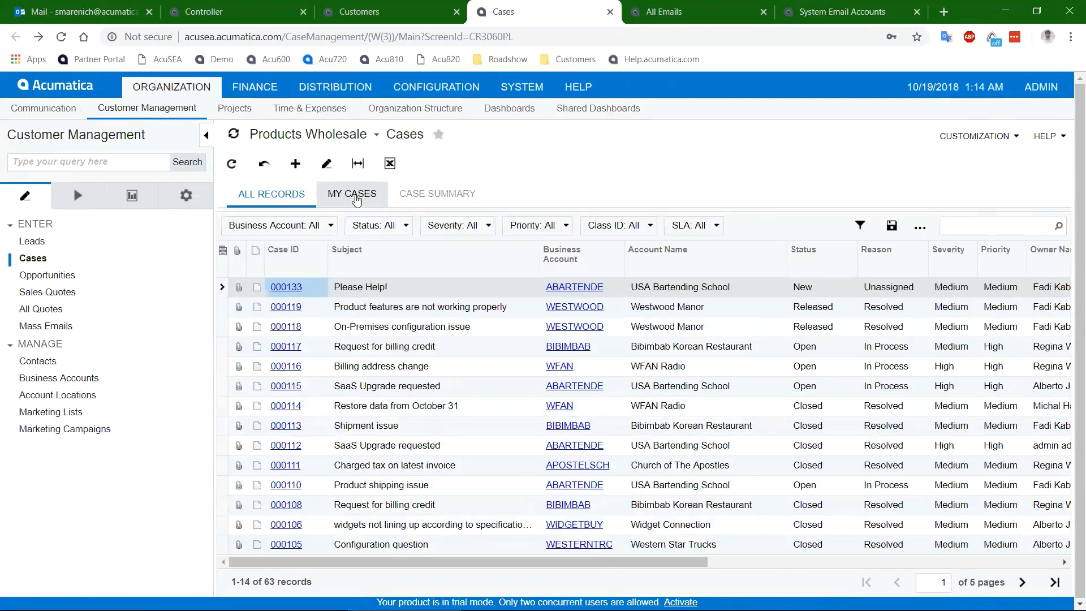
Switch to the sender's Gmail inbox in Firefox and open the automatic "Your Case '' has been received" confirmation.
key("alt+Tab")
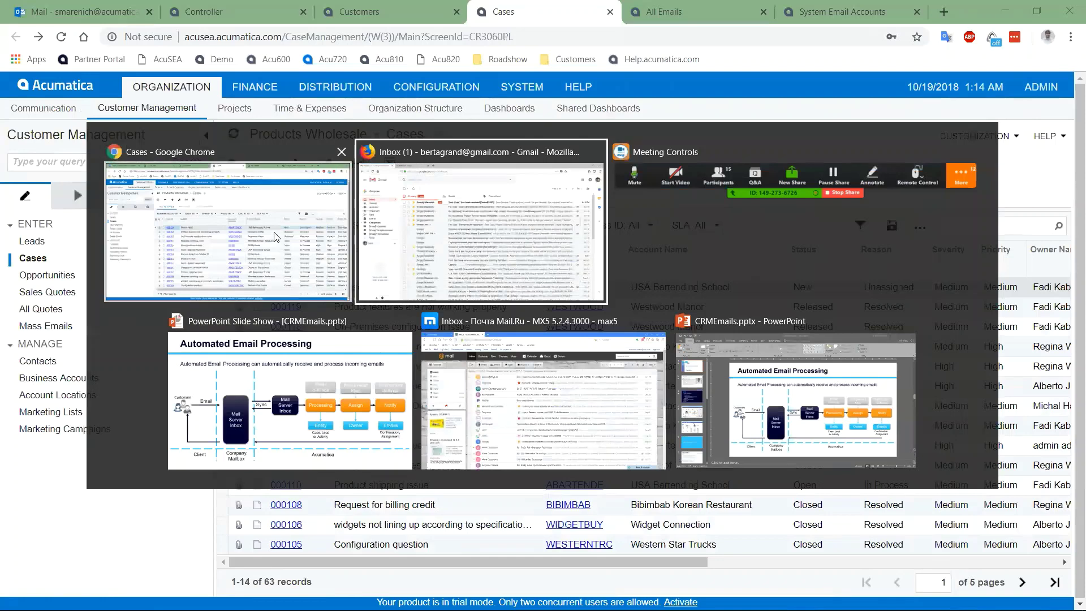
left_click(435, 231)
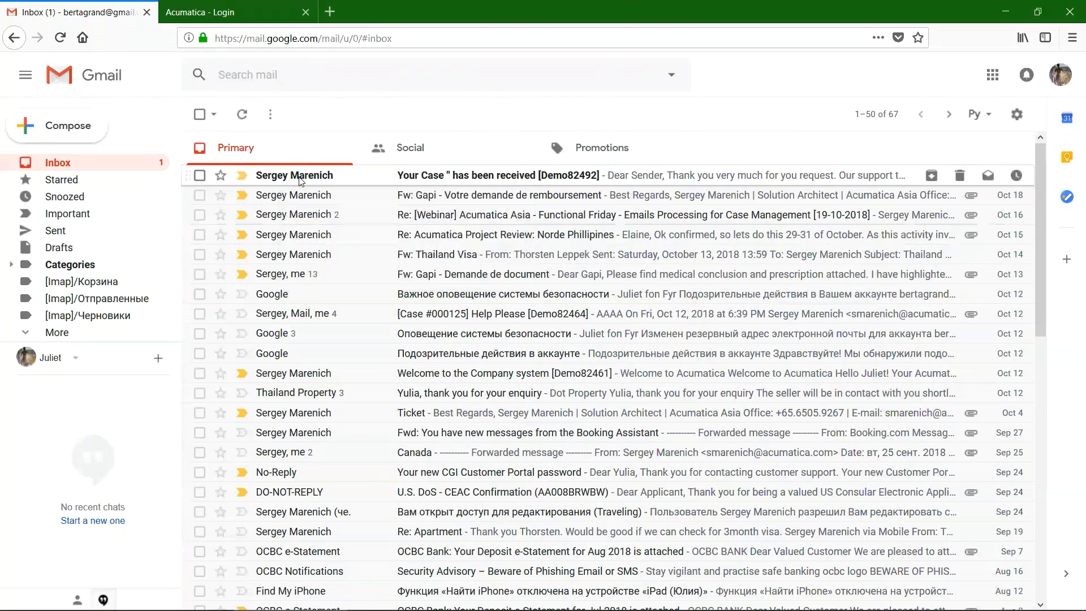
left_click(364, 176)
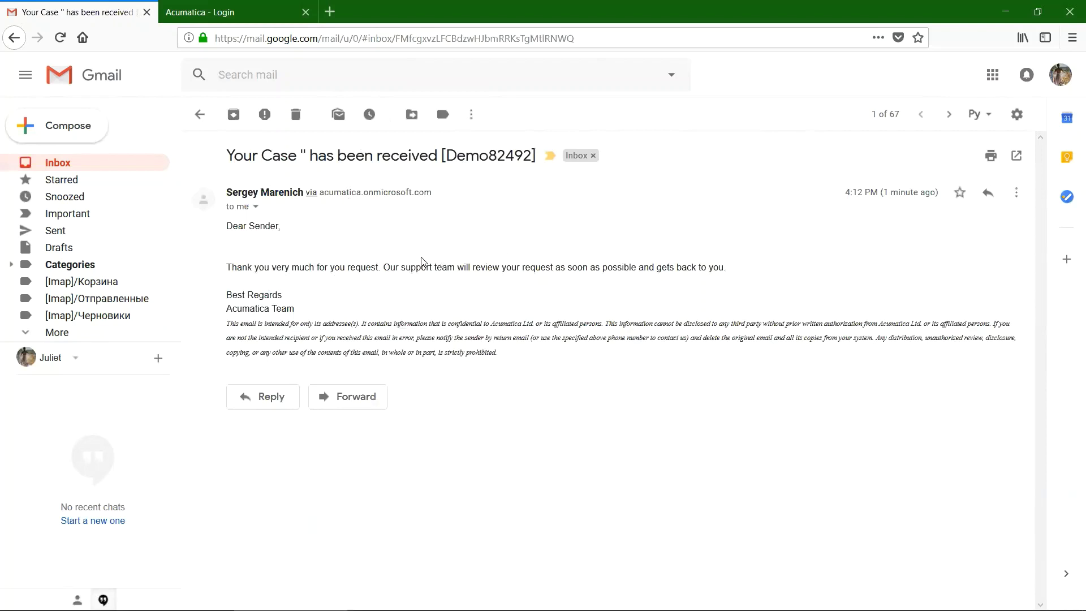
Switch to the support engineer's Mail.Ru inbox, open the new case assignment notification and review its case details.
key("alt+Tab")
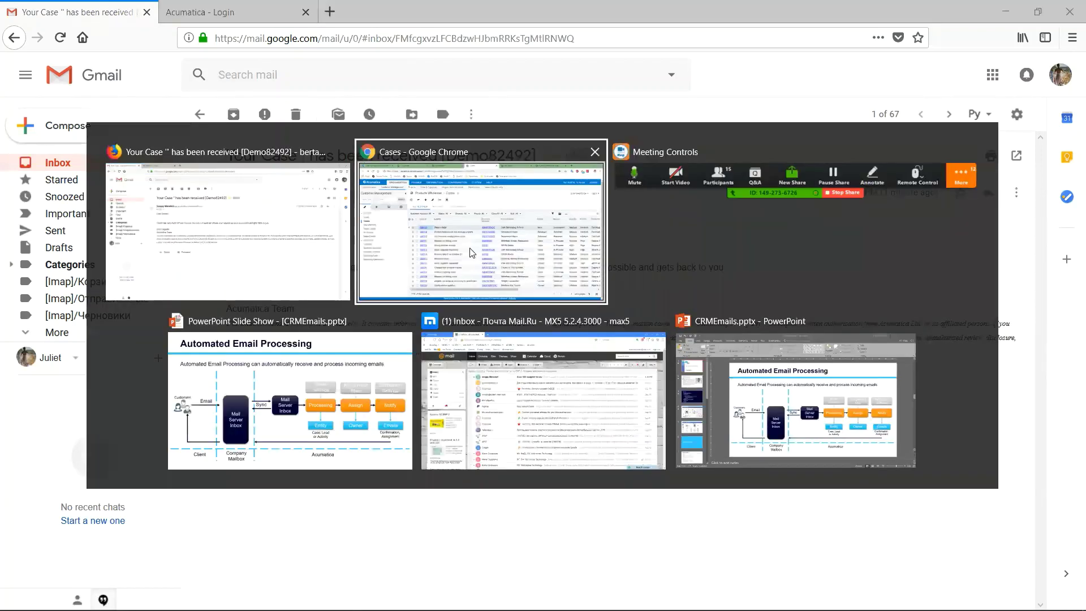
left_click(490, 376)
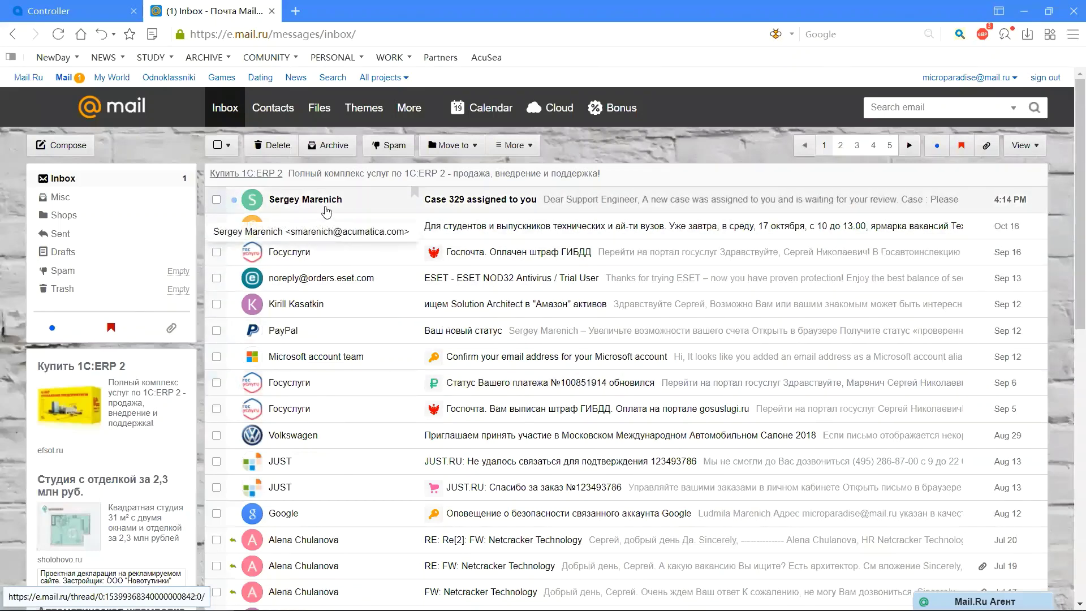
left_click(343, 202)
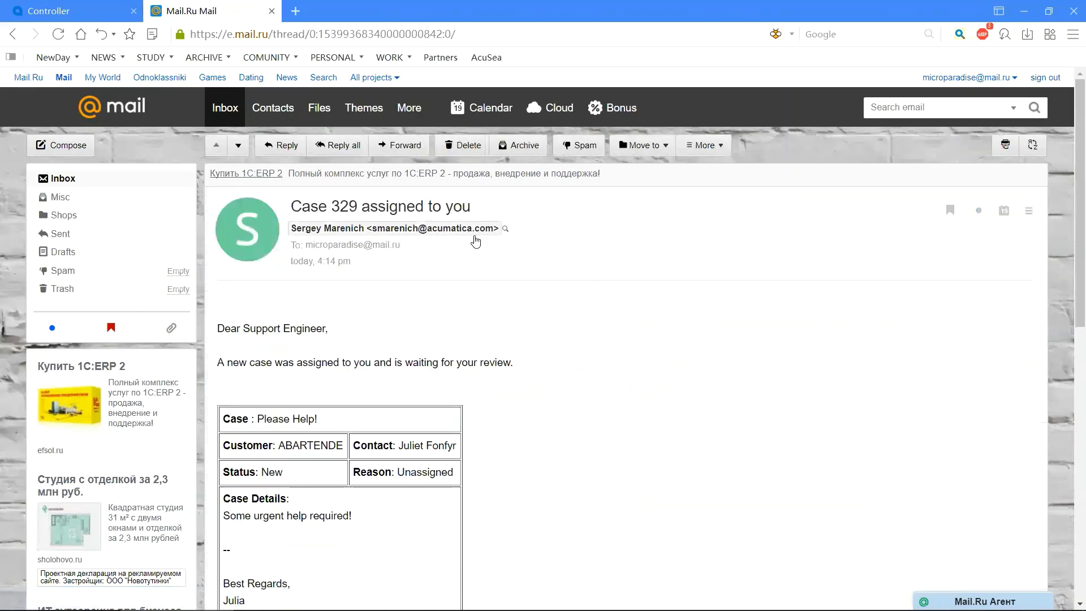
scroll(373, 326, "down", 3)
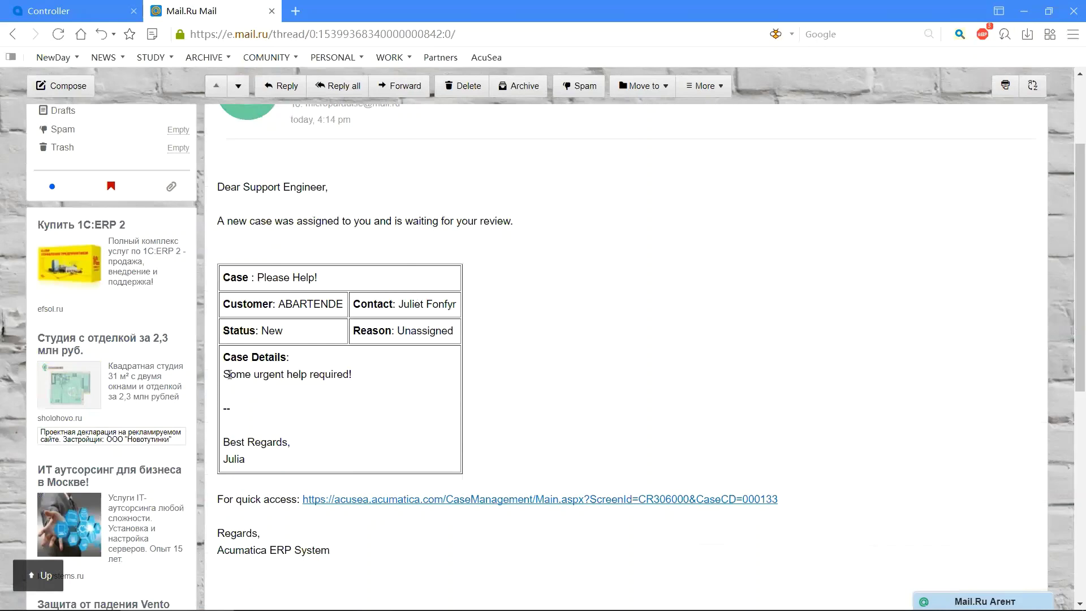
left_click_drag(229, 375, 359, 380)
scroll(348, 120, "up", 2)
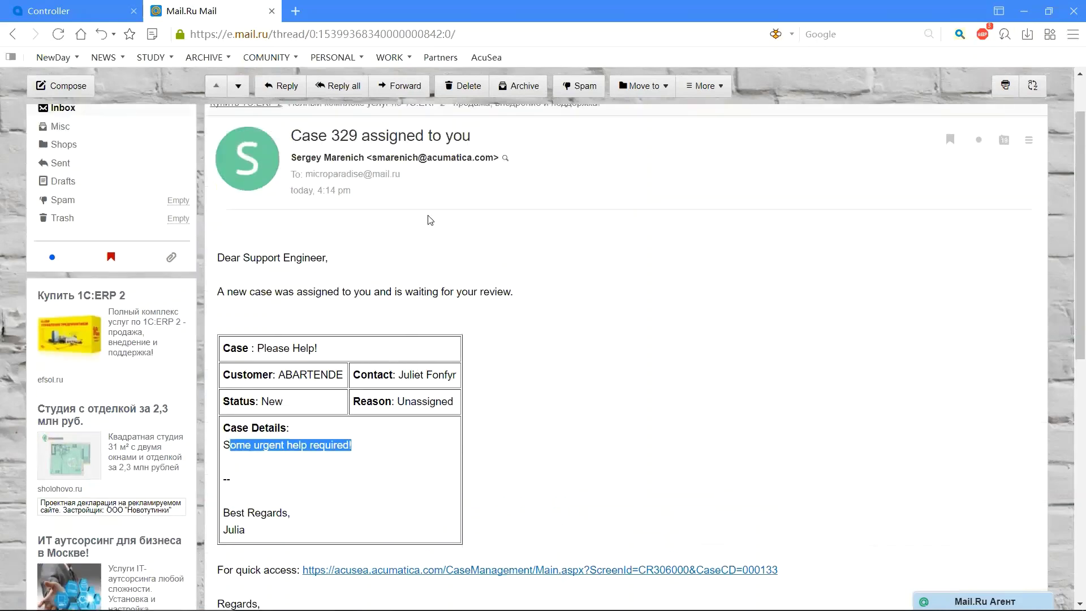
scroll(387, 259, "down", 2)
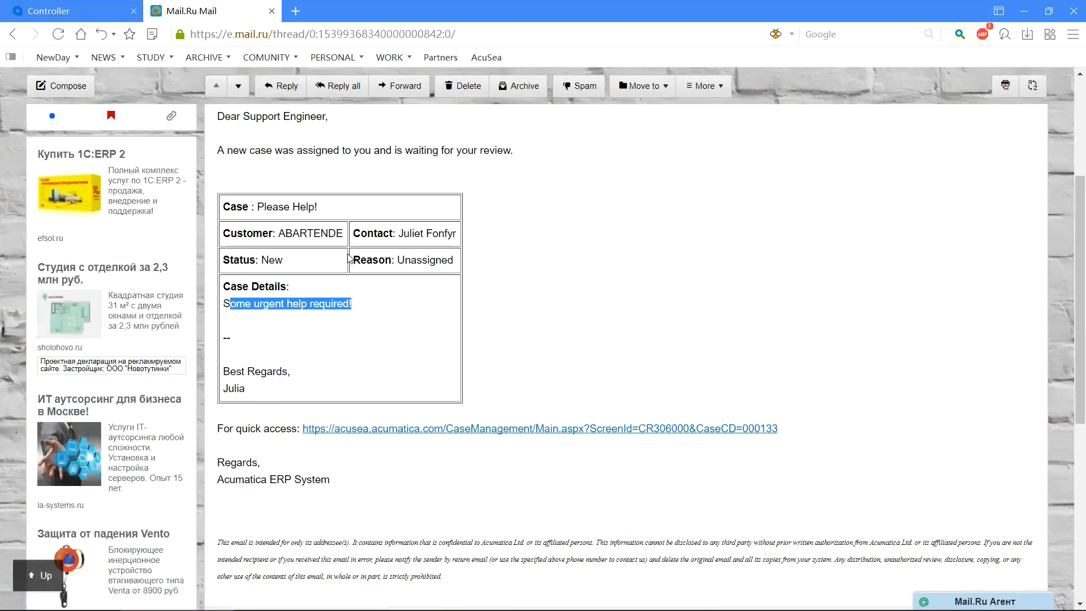
scroll(384, 265, "up", 2)
scroll(384, 265, "down", 1)
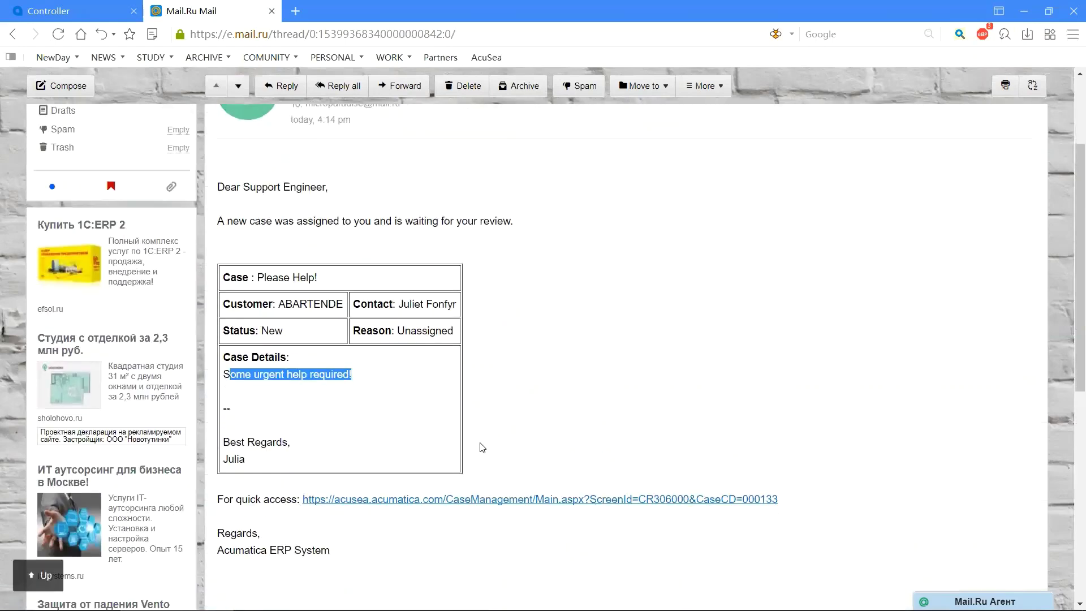
Open the case in Acumatica through the notification's quick access link and check its assigned owner.
left_click(481, 501)
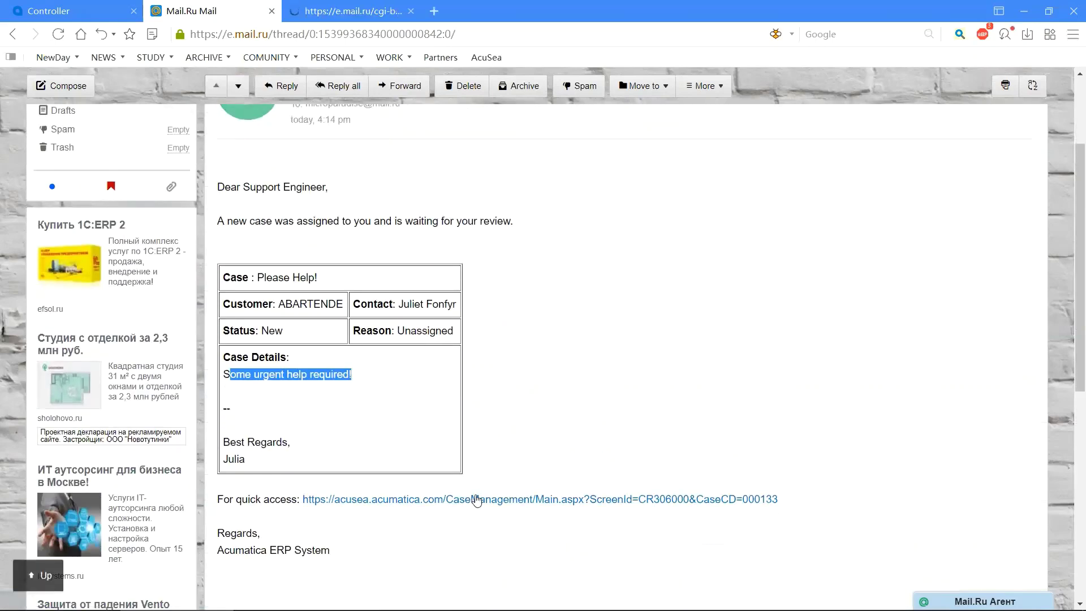
left_click(346, 11)
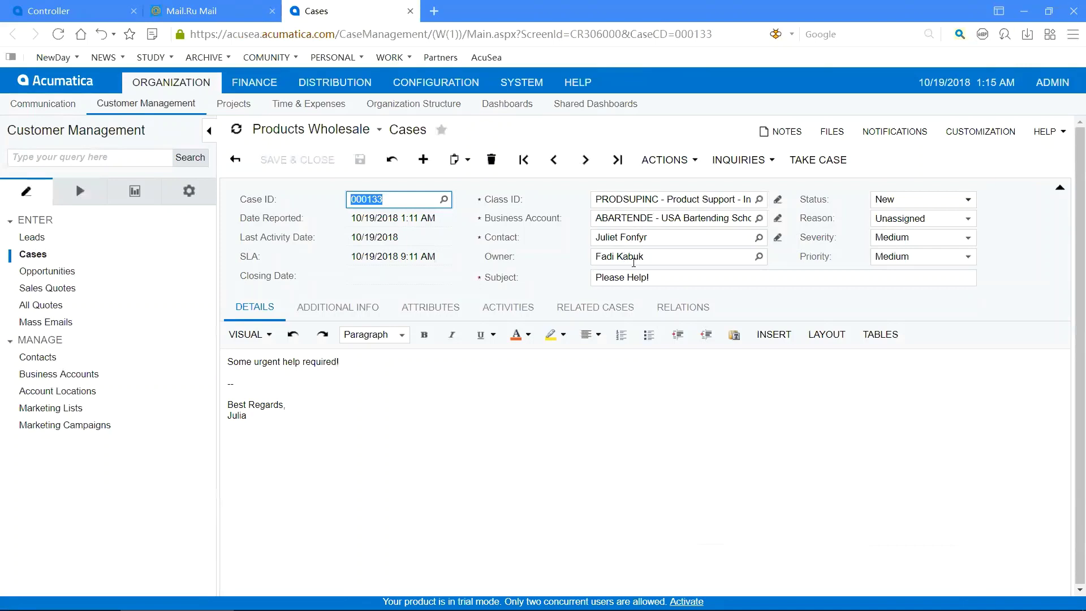
left_click(635, 258)
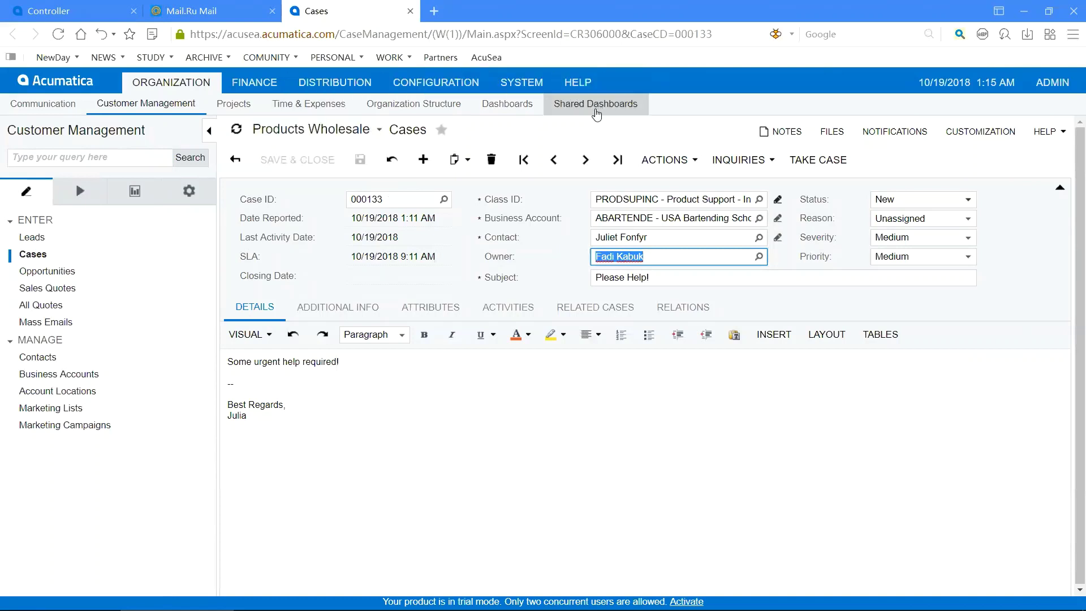
Open Assignment and Approval Maps from Organization Structure in a new browser tab and view the Case Assignment Map.
left_click(436, 104)
right_click(76, 262)
left_click(106, 293)
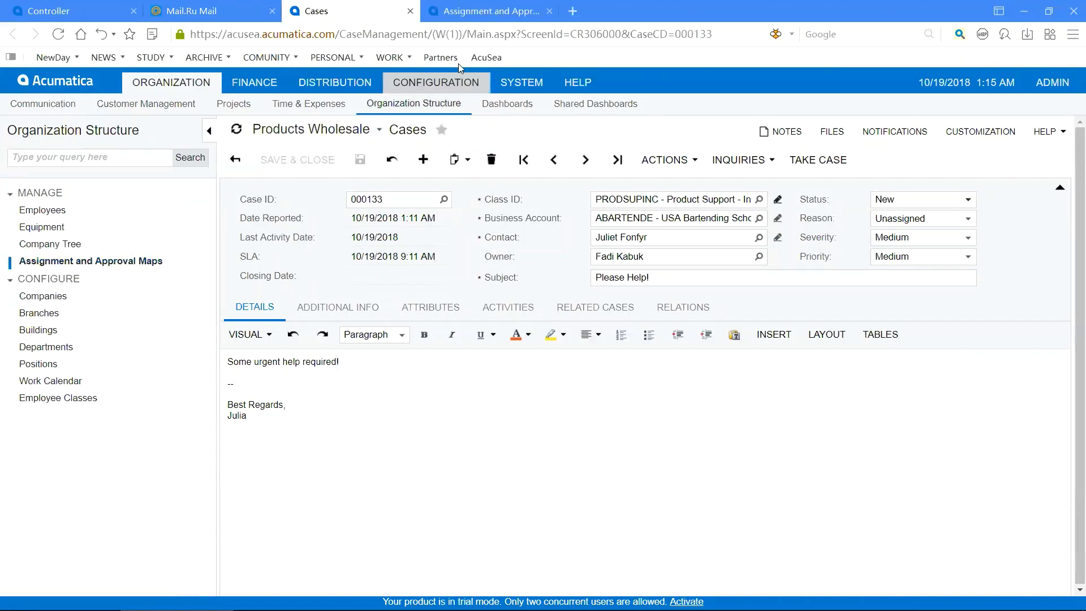
left_click(490, 11)
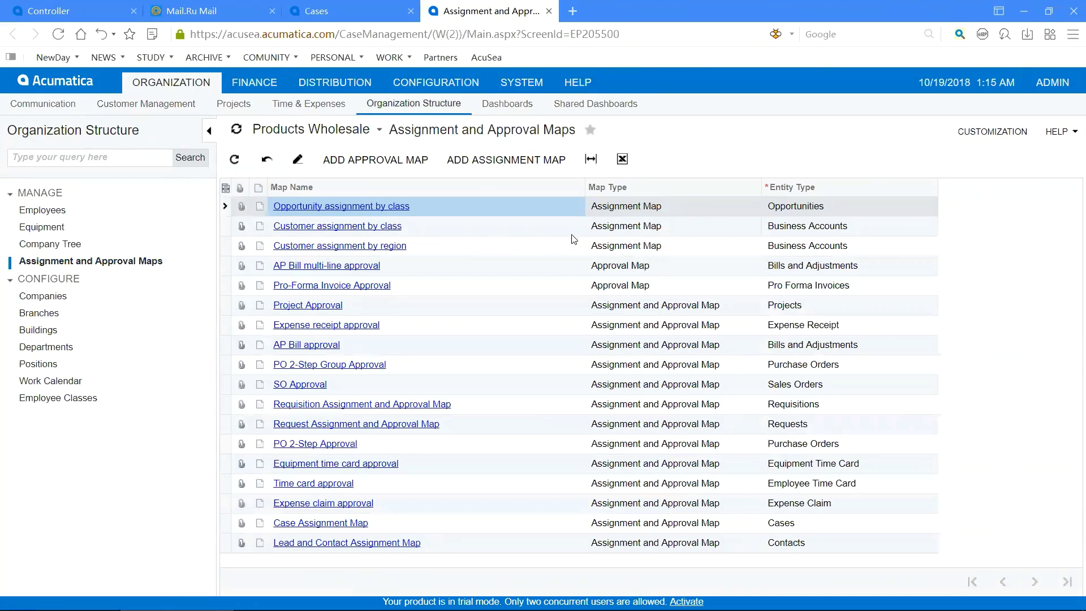
left_click(617, 234)
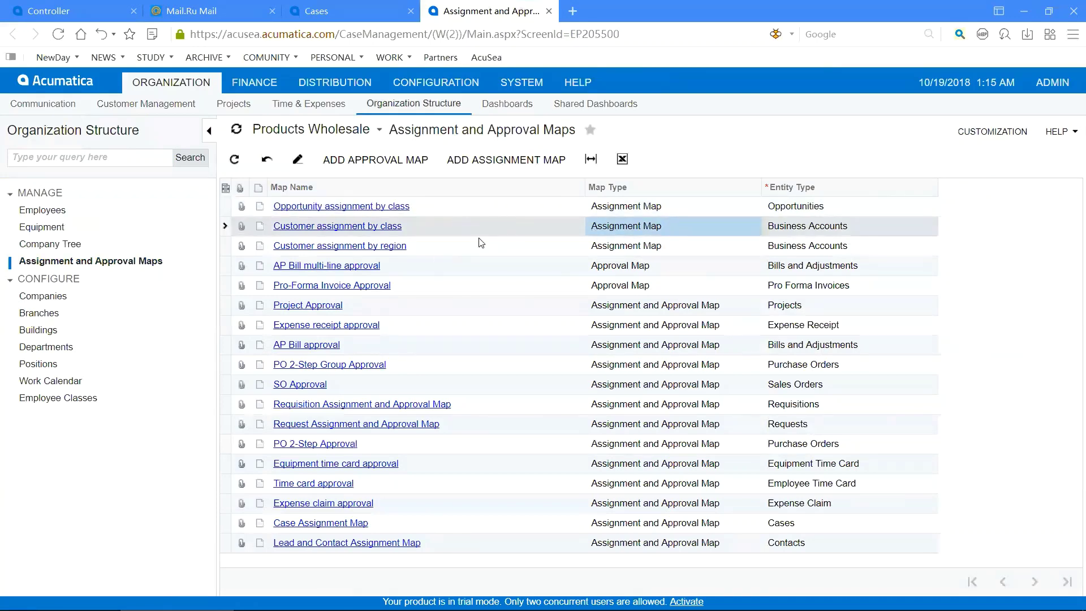
left_click(317, 524)
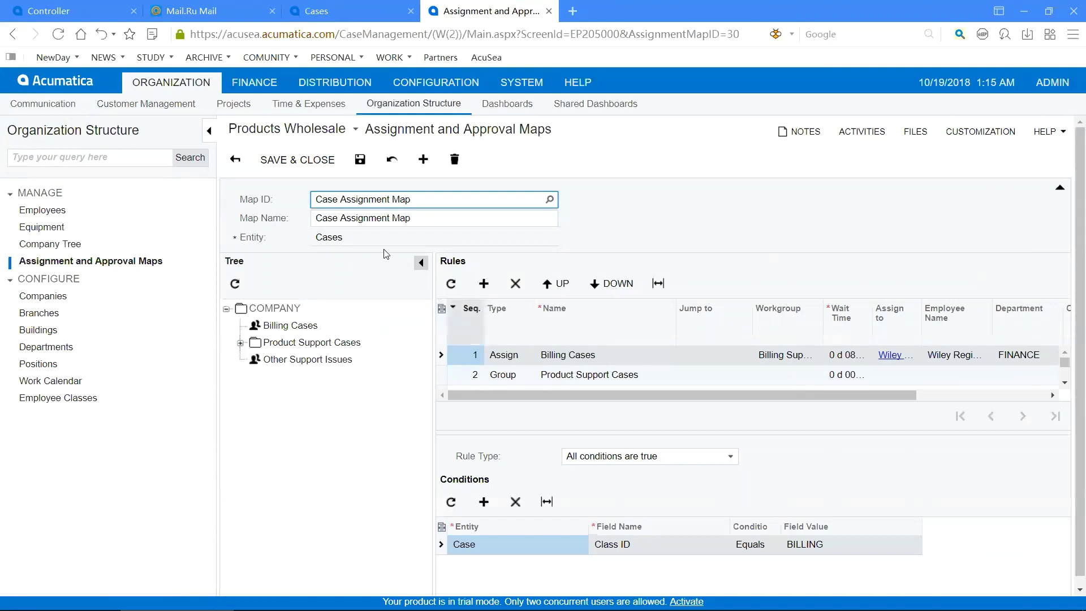
Leave the assignment map, open the Assign Cases mass process in Customer Management and display all records.
left_click(121, 113)
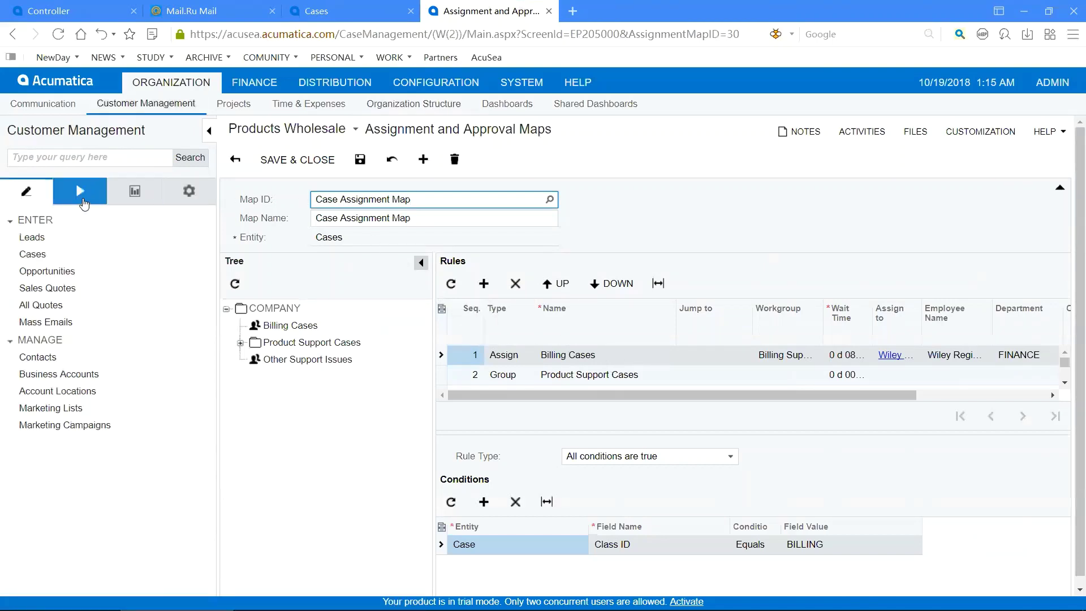
left_click(82, 199)
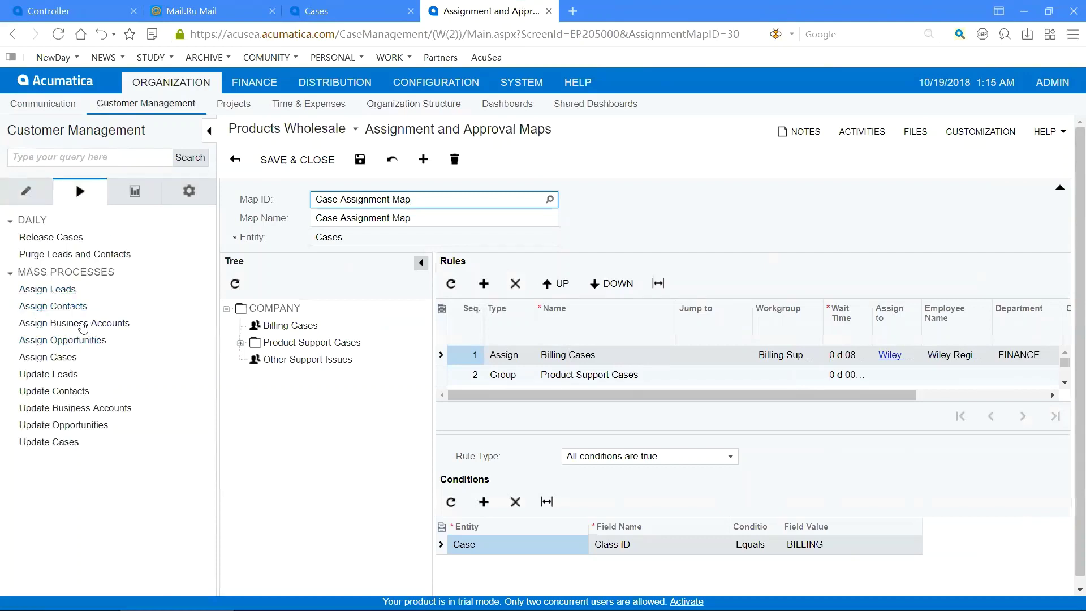
left_click(59, 363)
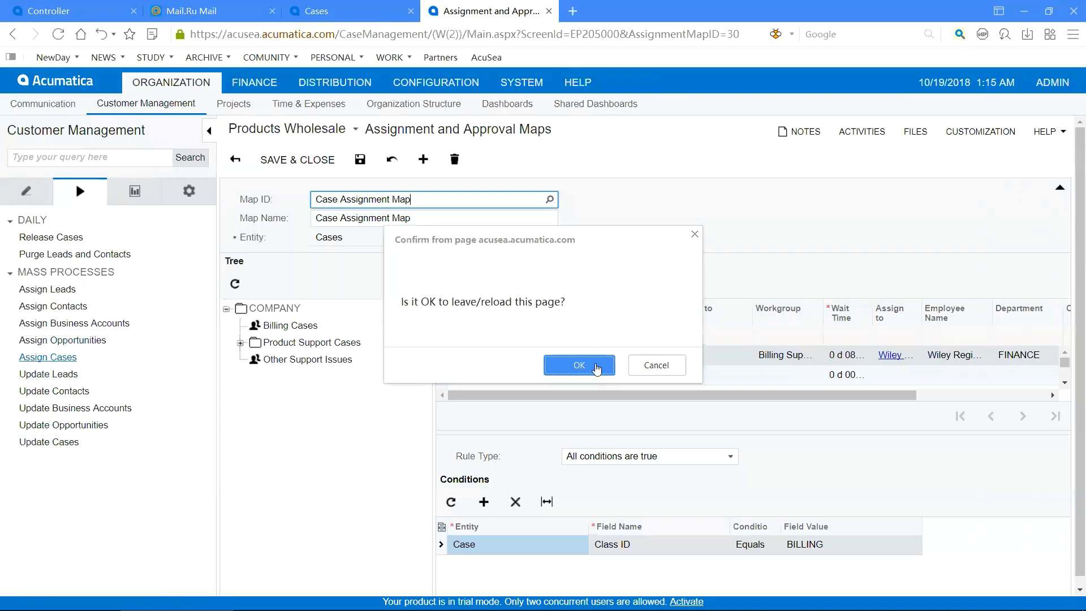
left_click(591, 366)
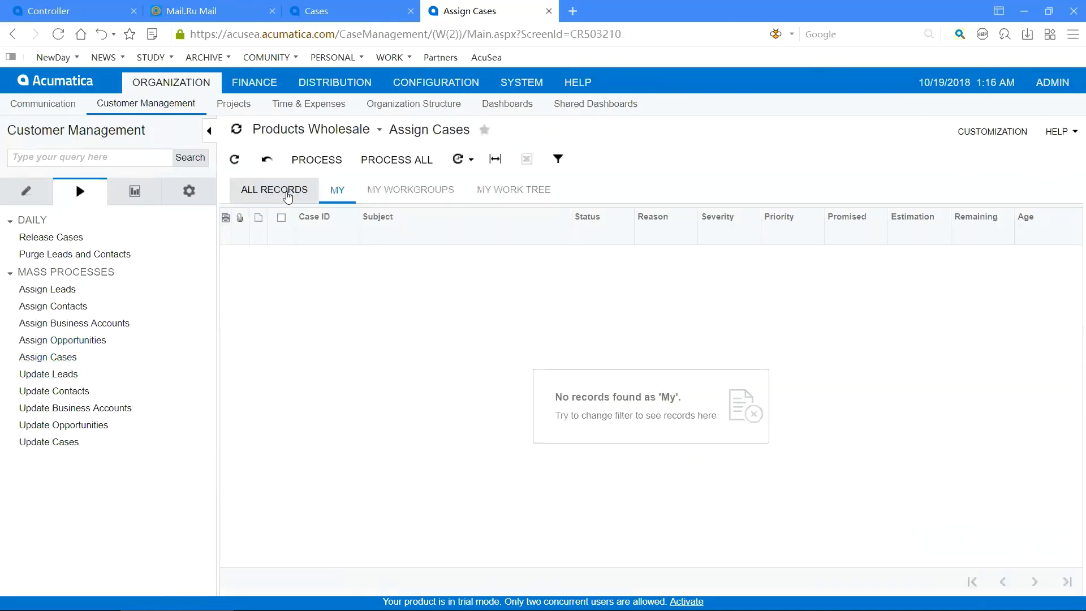
left_click(286, 192)
Examine the workgroup and owner assigned to each case in the Assign Cases list, leaving the Owner column unfiltered.
scroll(348, 562, "right", 10)
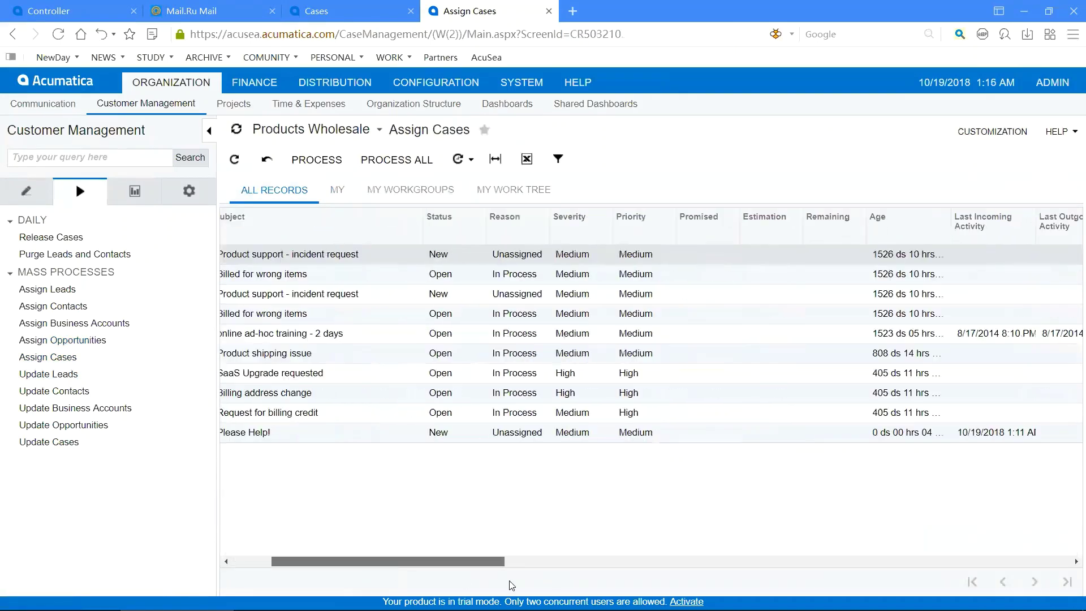
scroll(512, 585, "right", 10)
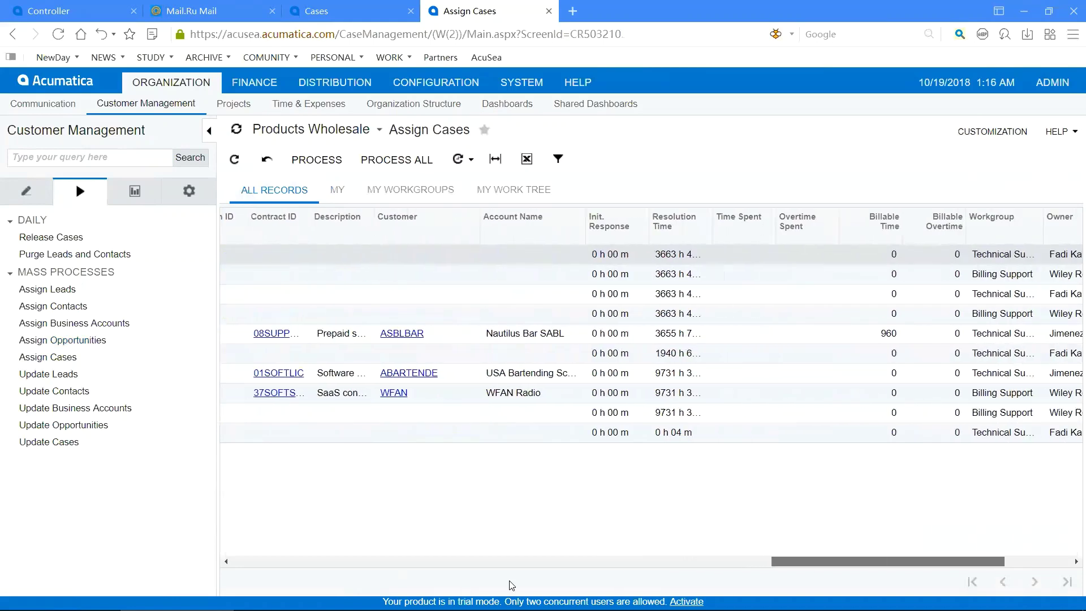
scroll(512, 585, "left", 5)
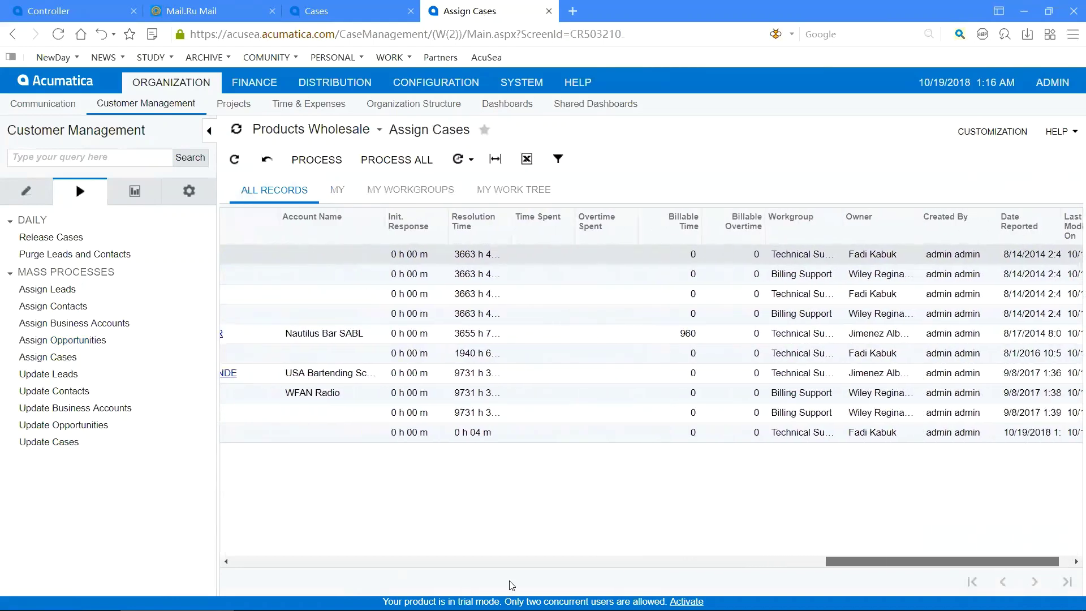
scroll(512, 585, "left", 3)
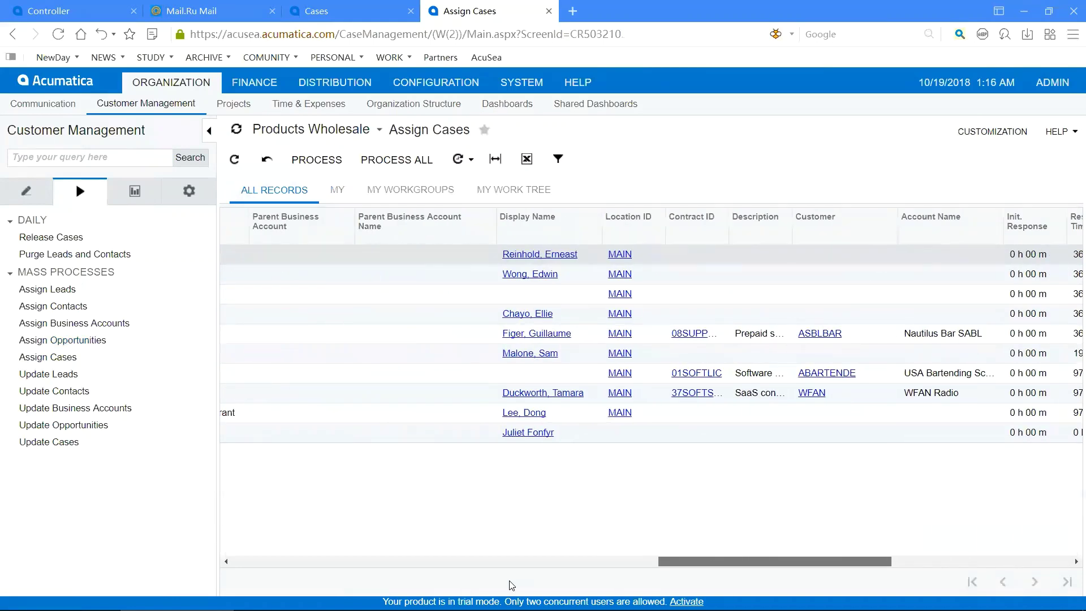
scroll(512, 585, "right", 6)
scroll(511, 585, "right", 2)
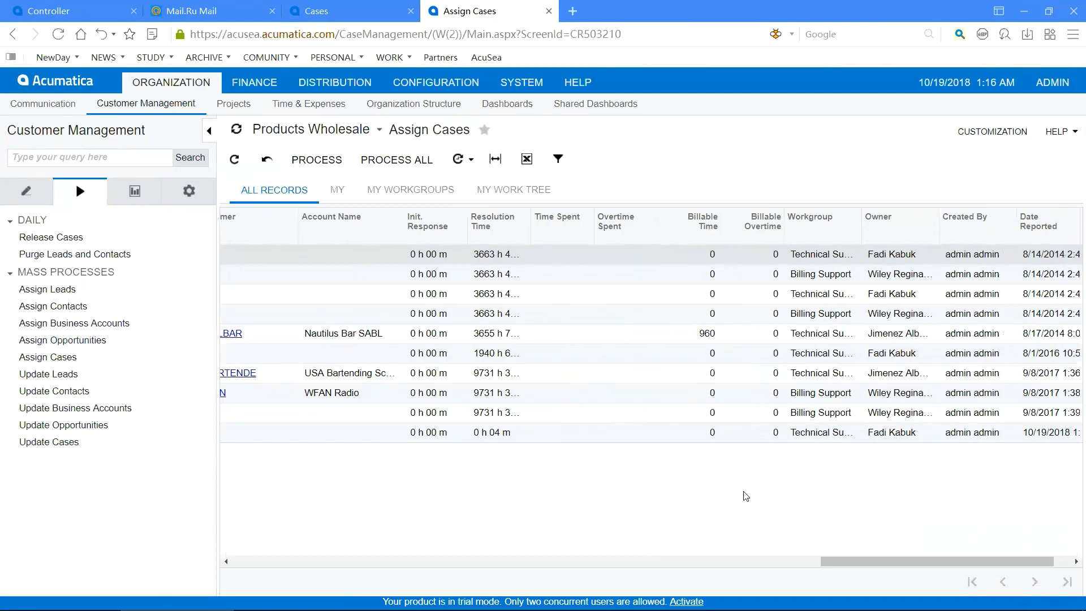
left_click(879, 223)
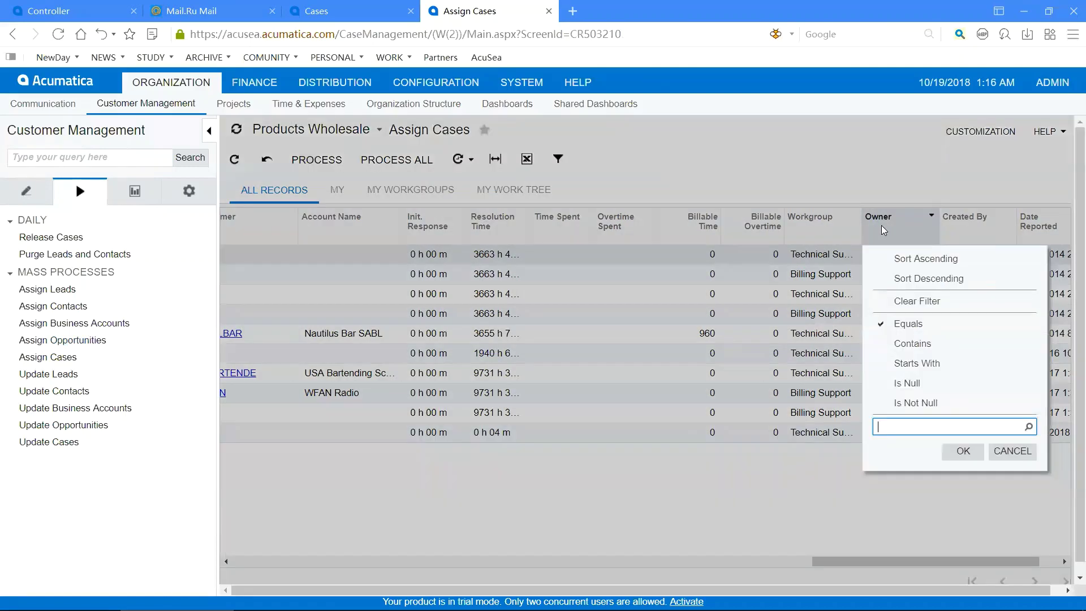
left_click(1011, 451)
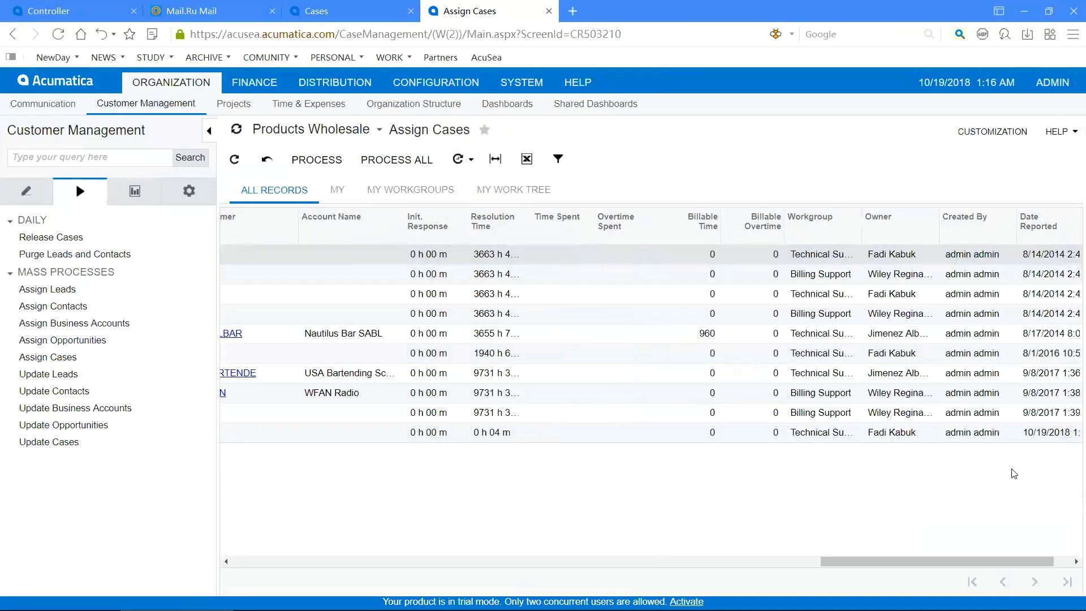
left_click(233, 566)
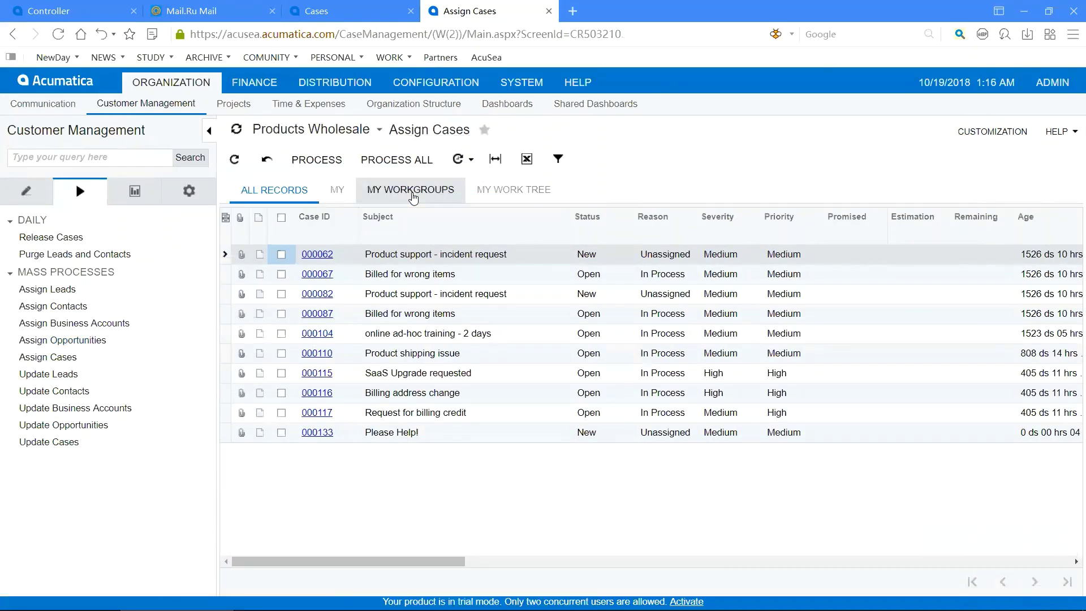
Display the execution history of the Assign Case schedule and select the "Please Help!" case in it.
left_click(472, 160)
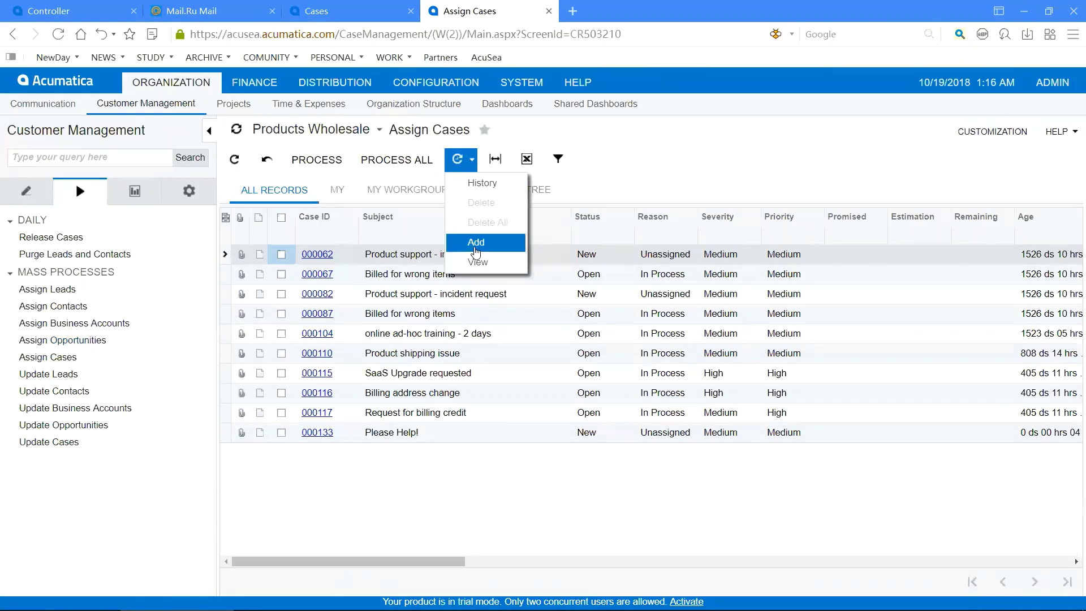
left_click(497, 190)
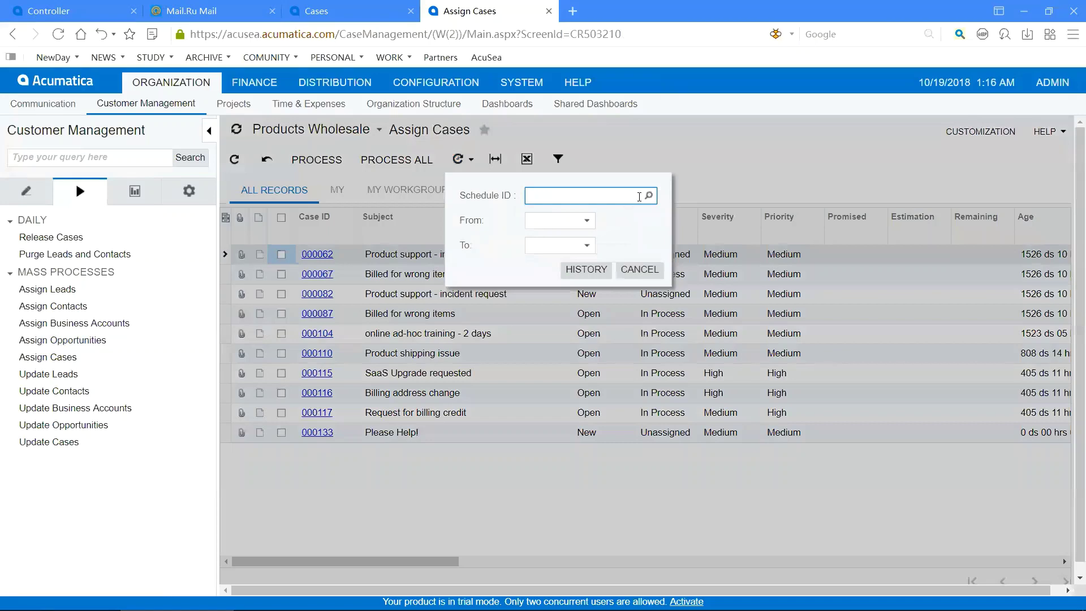
left_click(648, 195)
double_click(575, 284)
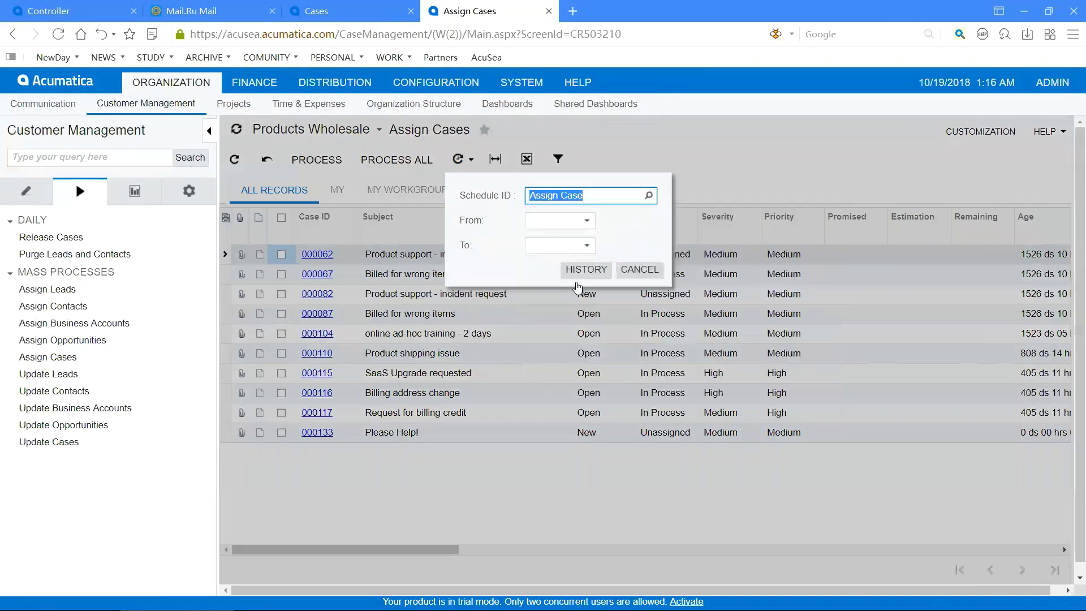
left_click(602, 269)
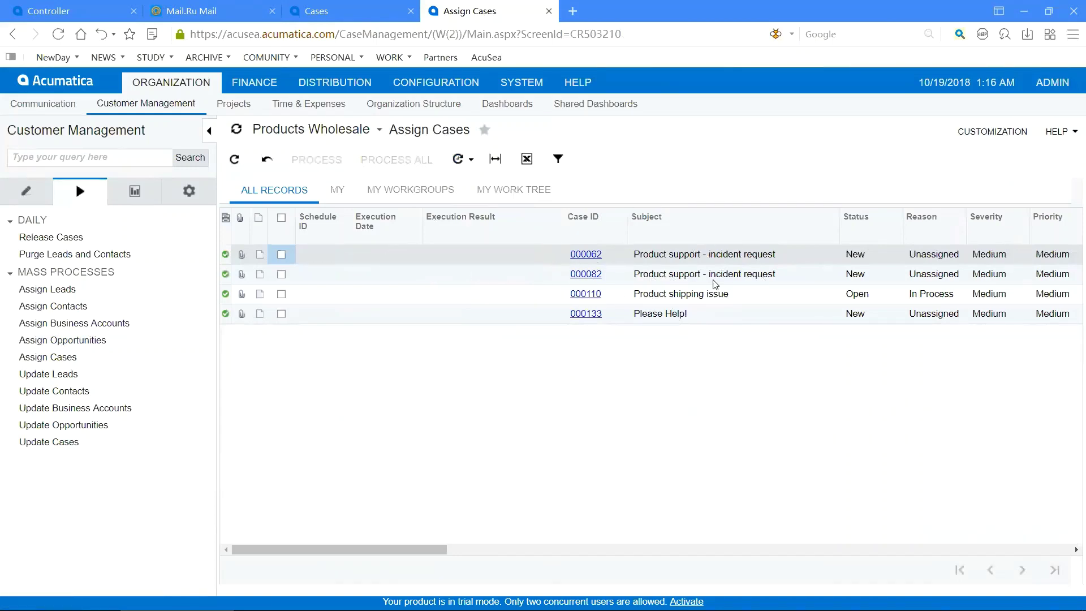
left_click(667, 317)
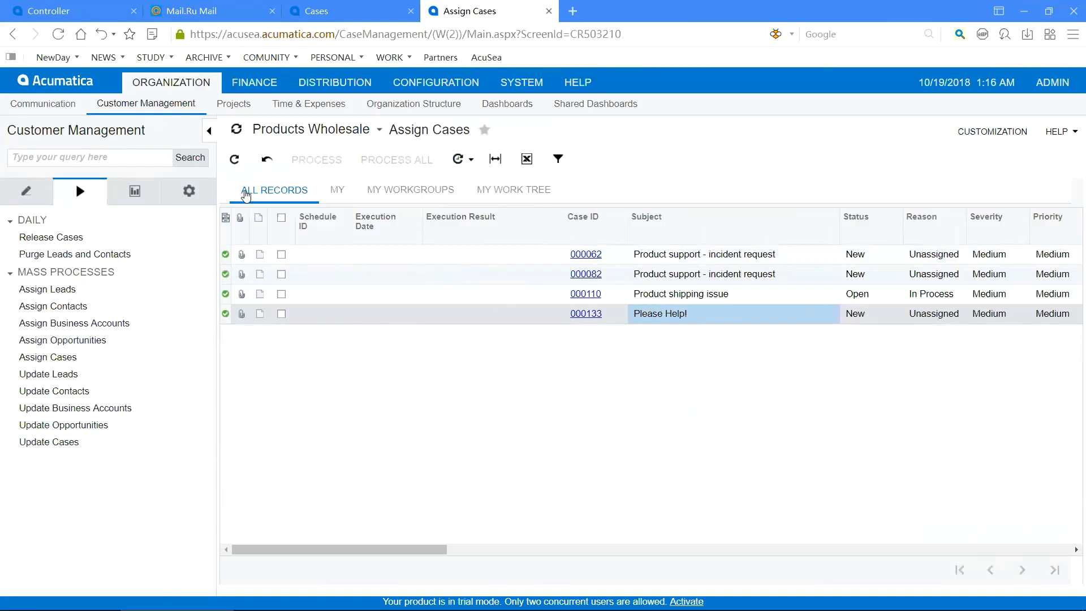
Return to the open "Please Help!" case, show its activities and add a new email activity to the contact.
left_click(325, 20)
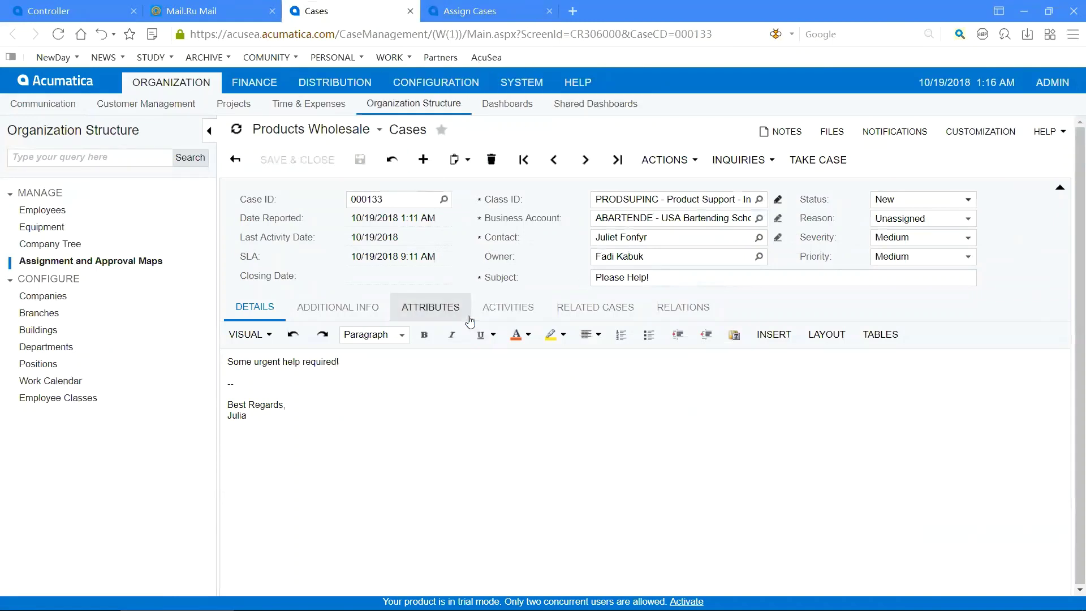
left_click(528, 311)
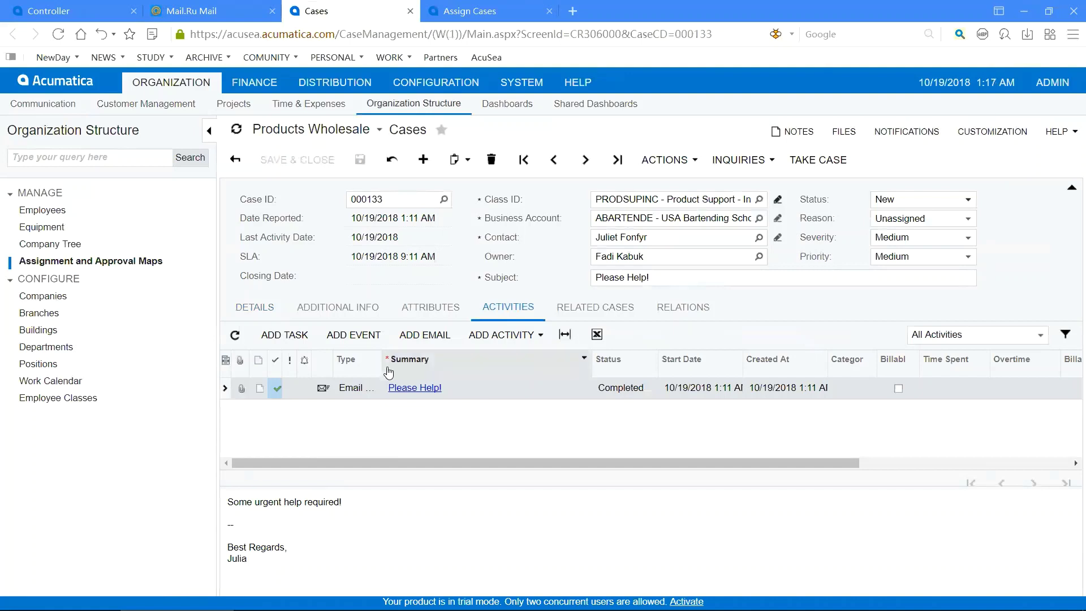
left_click(432, 341)
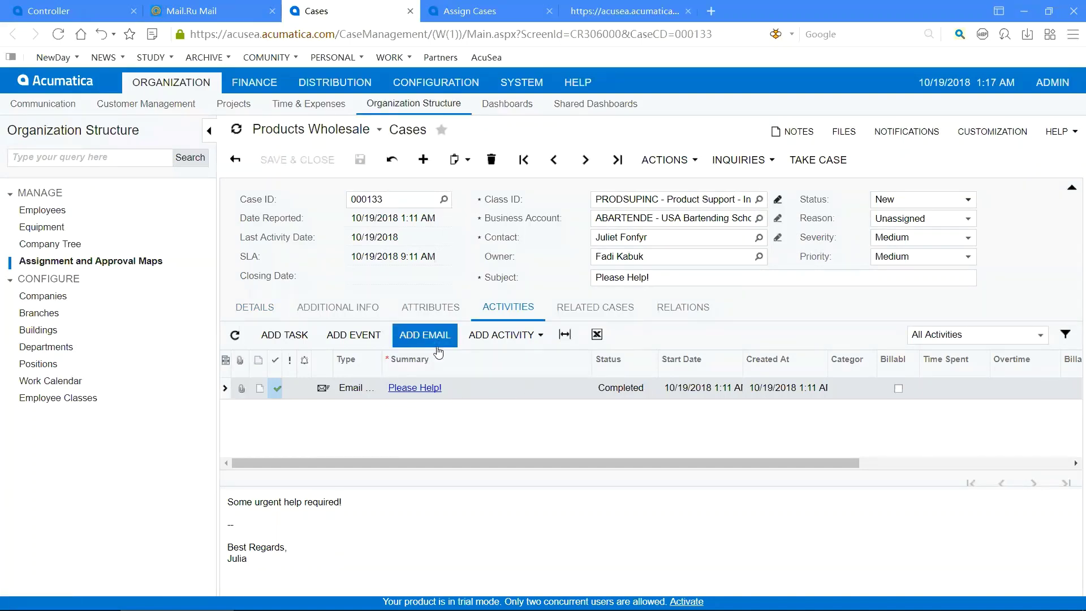
left_click(651, 12)
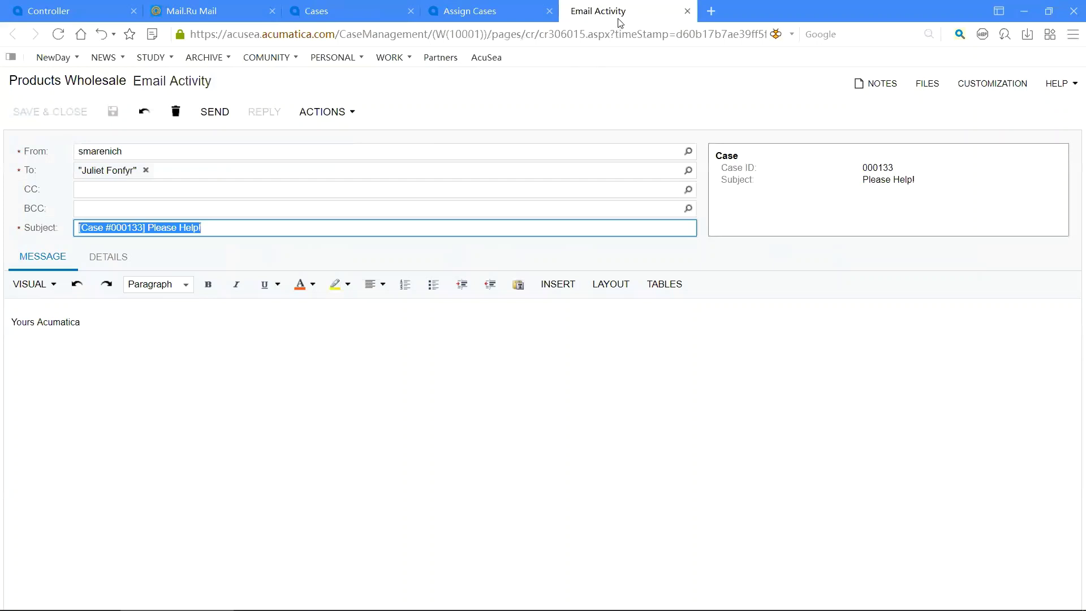
Greet the customer, write "Could you please give me more details. Where do you need help?", send the email and return to the case.
left_click(63, 310)
key("Return")
key("Return")
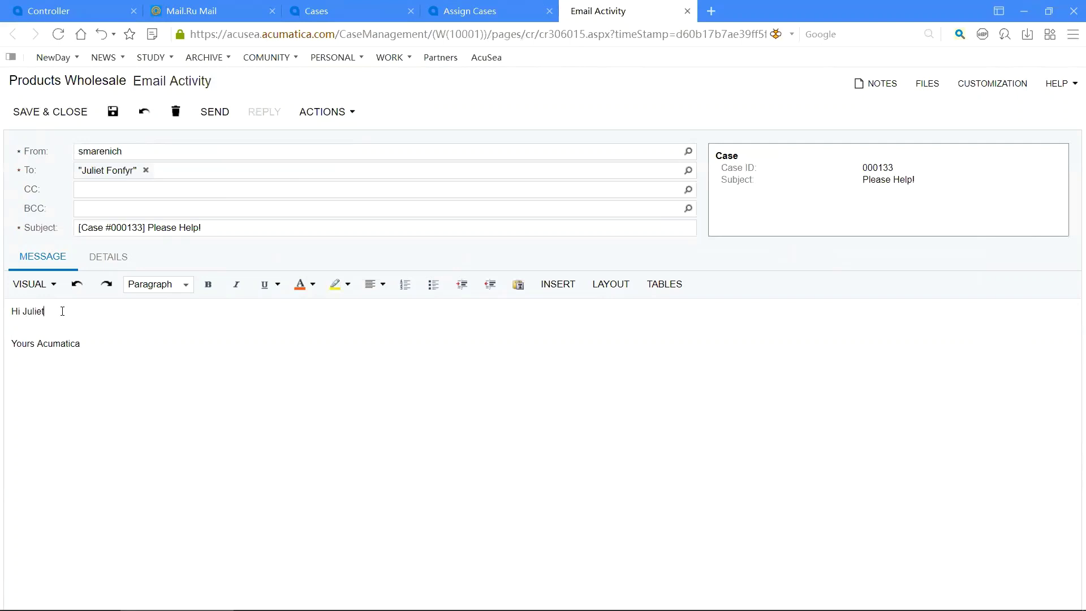
type("Hi Juliet,")
key("Return")
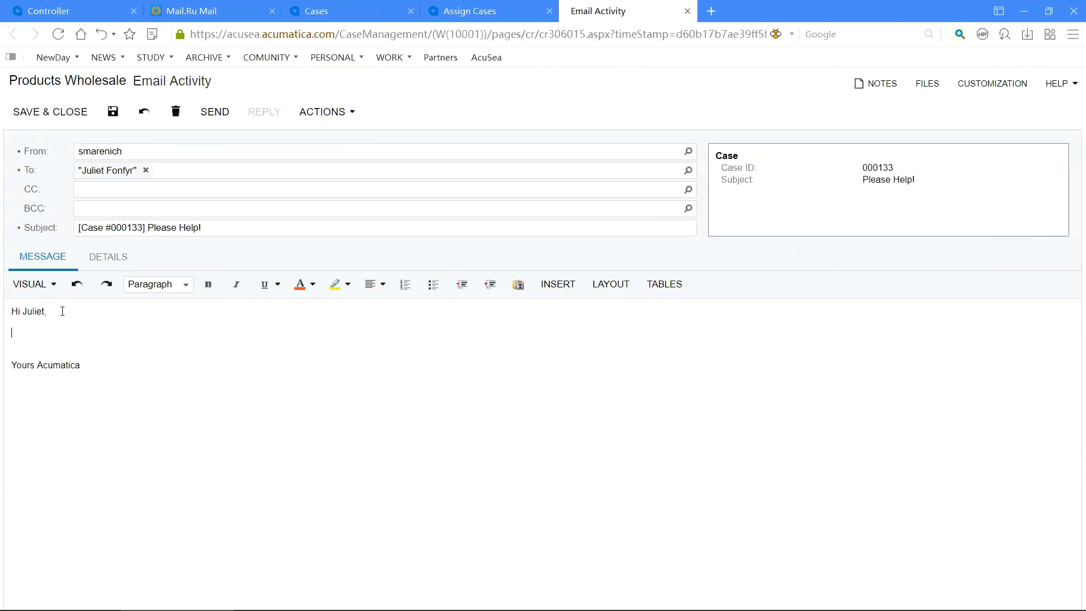
type("please give me more details. What")
key("BackSpace")
key("BackSpace")
key("BackSpace")
key("BackSpace")
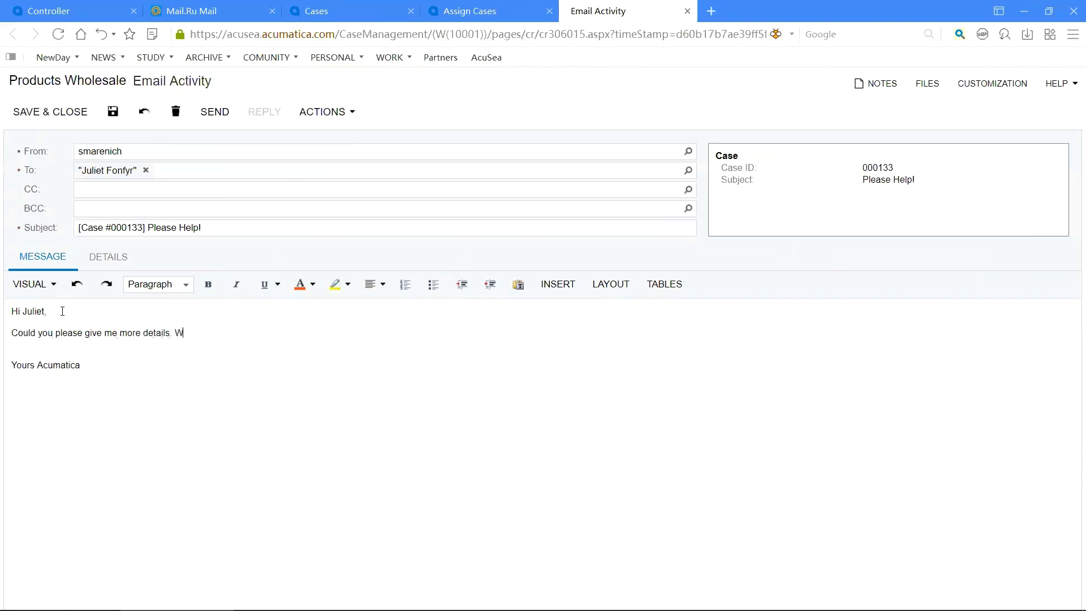
type("Where do you need help?")
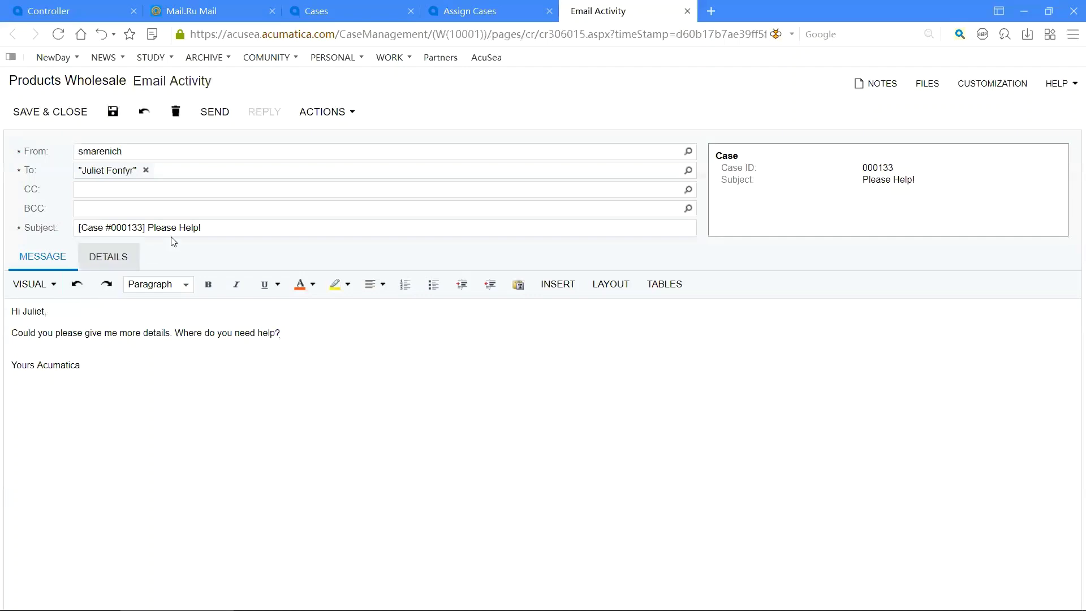
left_click(212, 112)
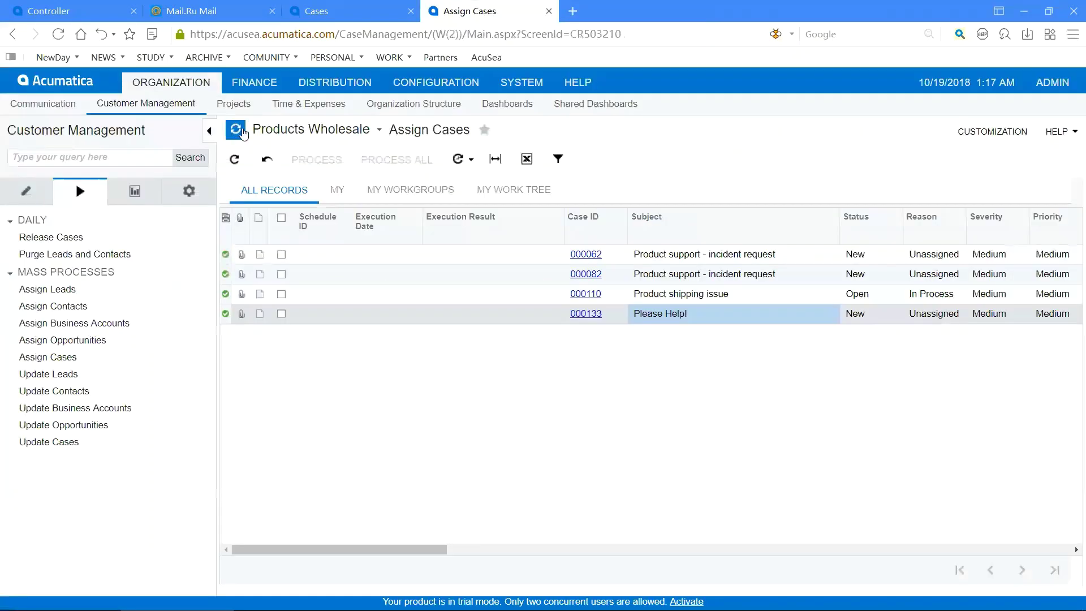
left_click(358, 12)
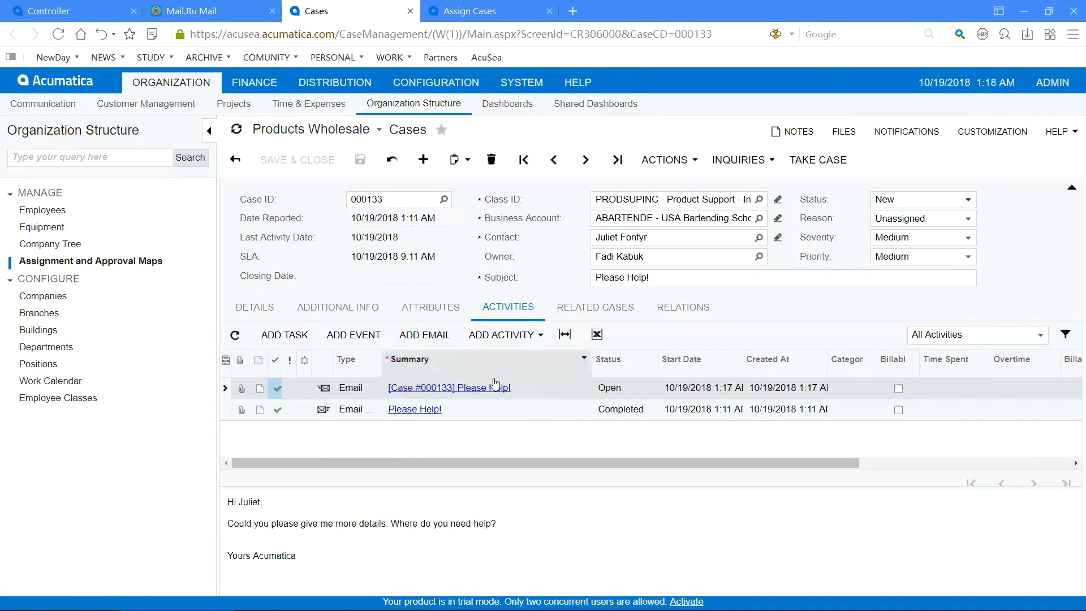
Switch to the customer's Gmail inbox in Firefox, open the new "Please Help!" email and highlight the case and Demo identifiers in its subject.
mouse_move(515, 608)
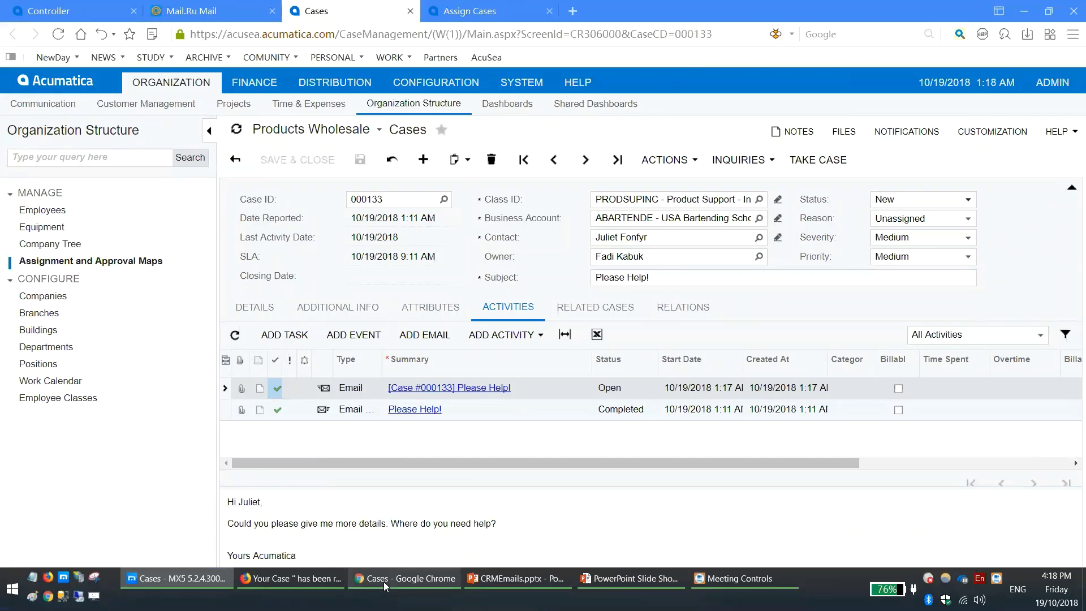
mouse_move(383, 581)
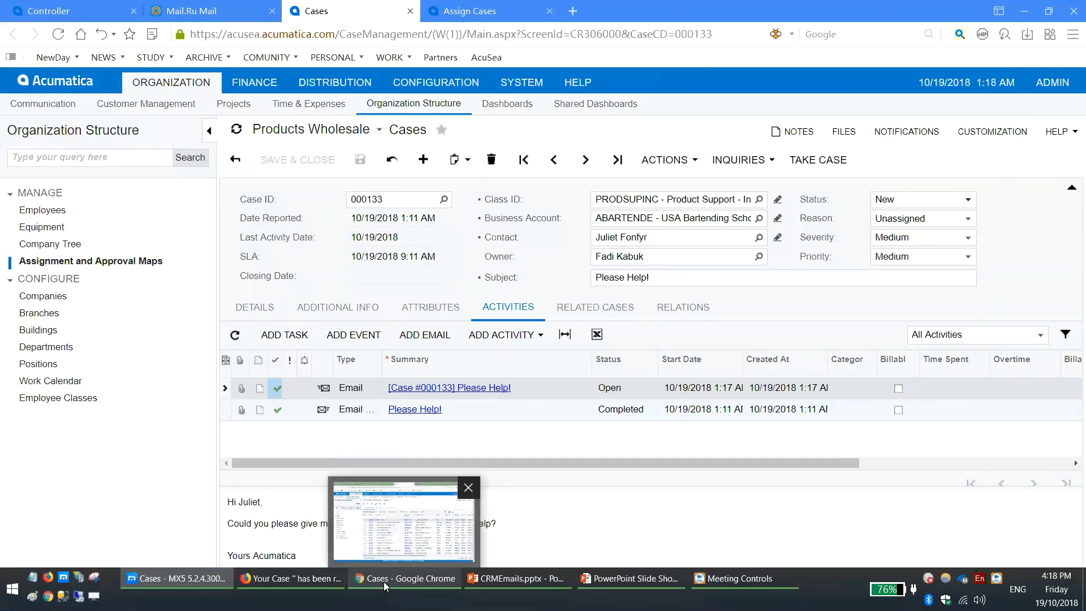
left_click(383, 581)
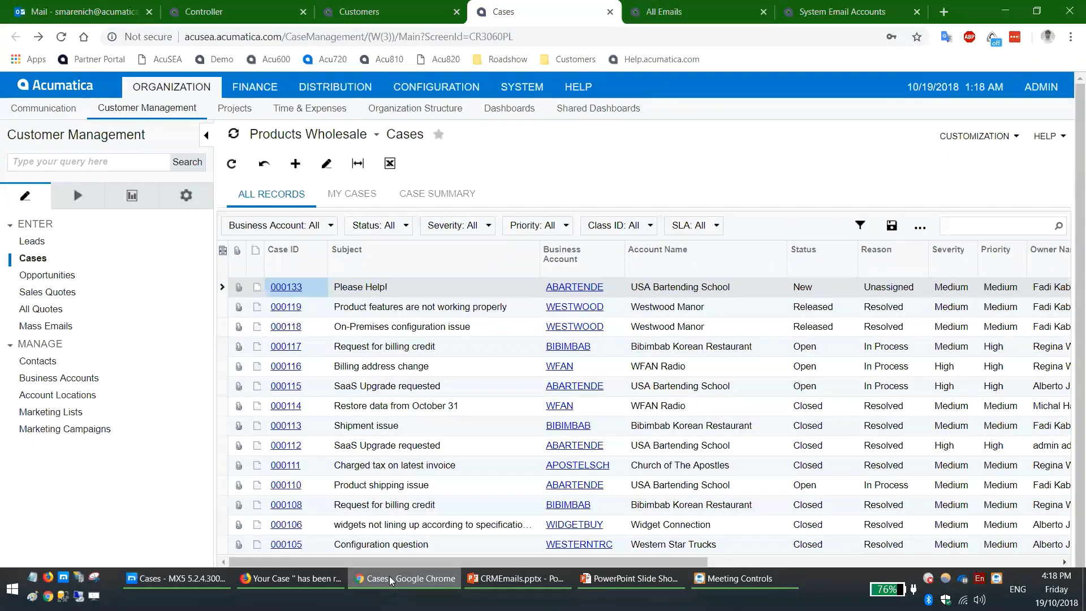
left_click(320, 578)
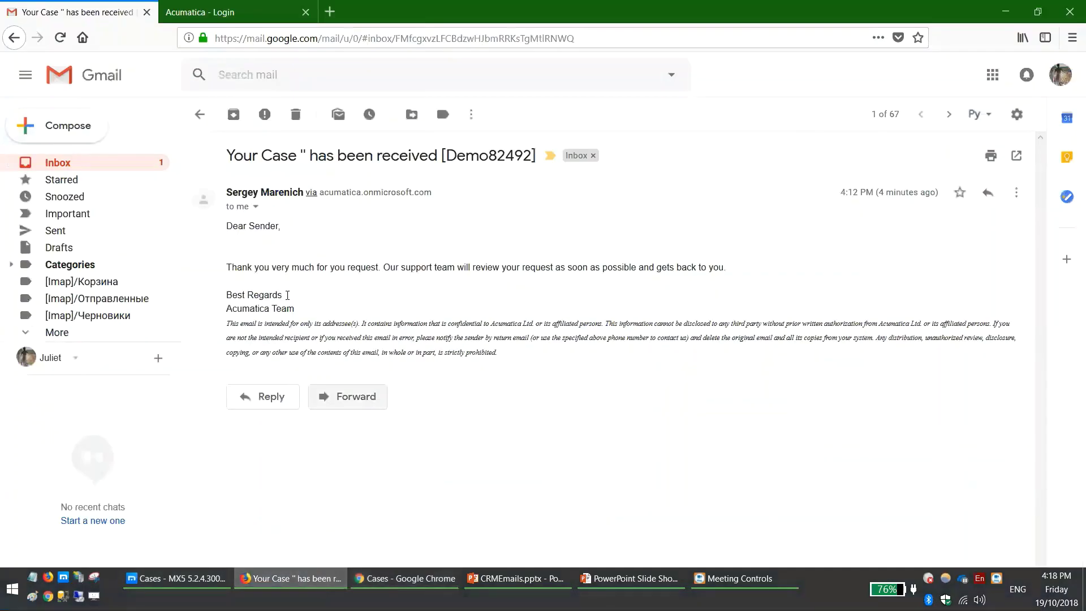
left_click(97, 169)
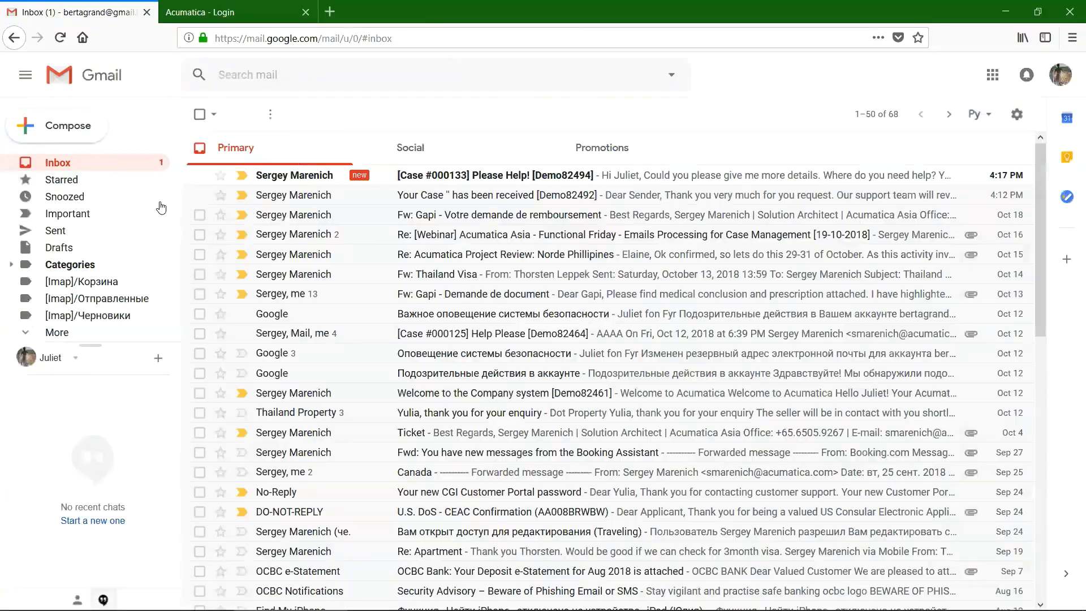
left_click(310, 179)
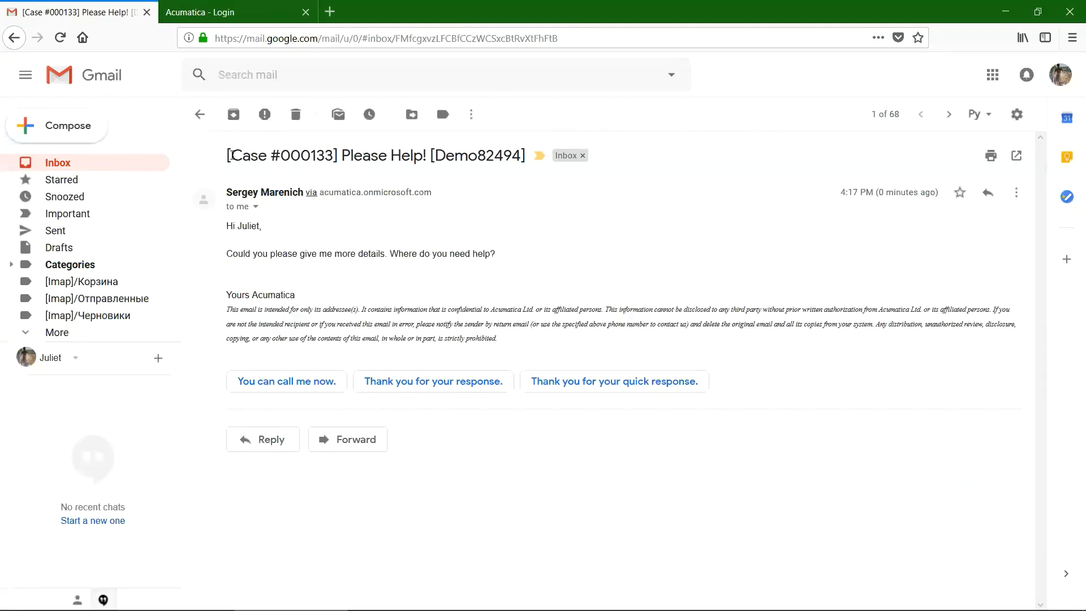
left_click_drag(232, 155, 334, 157)
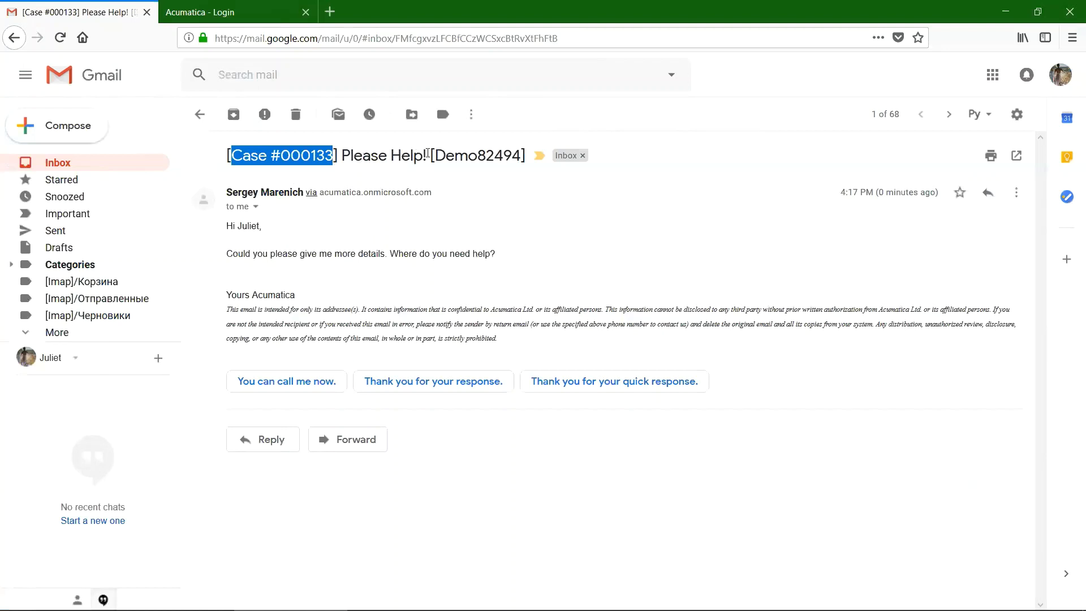
left_click_drag(435, 159, 520, 163)
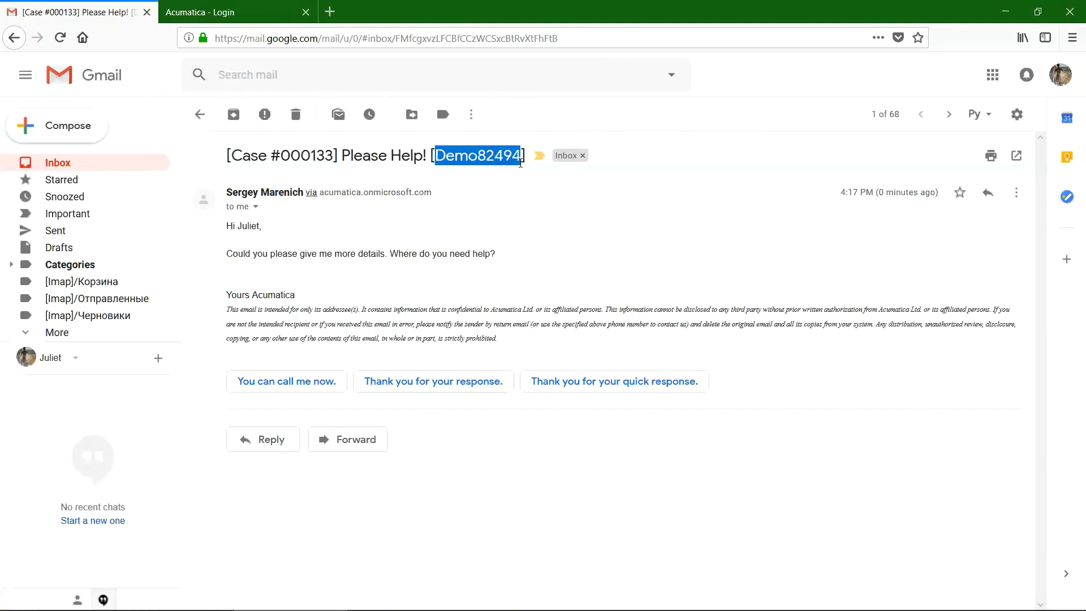
Highlight the question asking for more details in the body of the "Please Help!" email.
left_click(479, 158)
left_click_drag(233, 253, 498, 252)
left_click(424, 258)
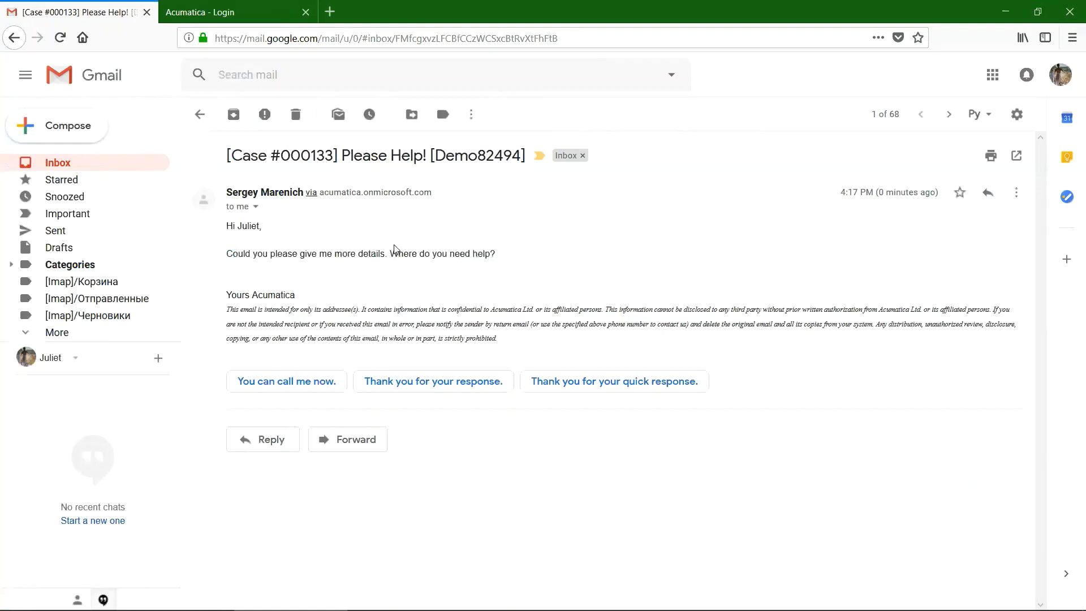
Switch to the PowerPoint slide show and advance to the Automated Email Tags slide.
key("alt+Tab")
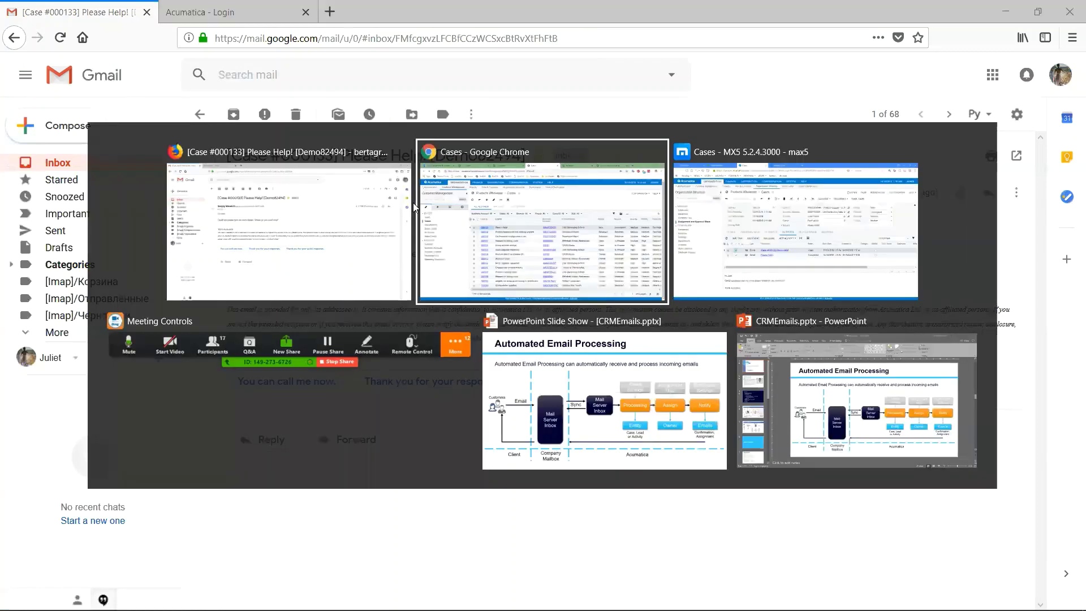
left_click(591, 391)
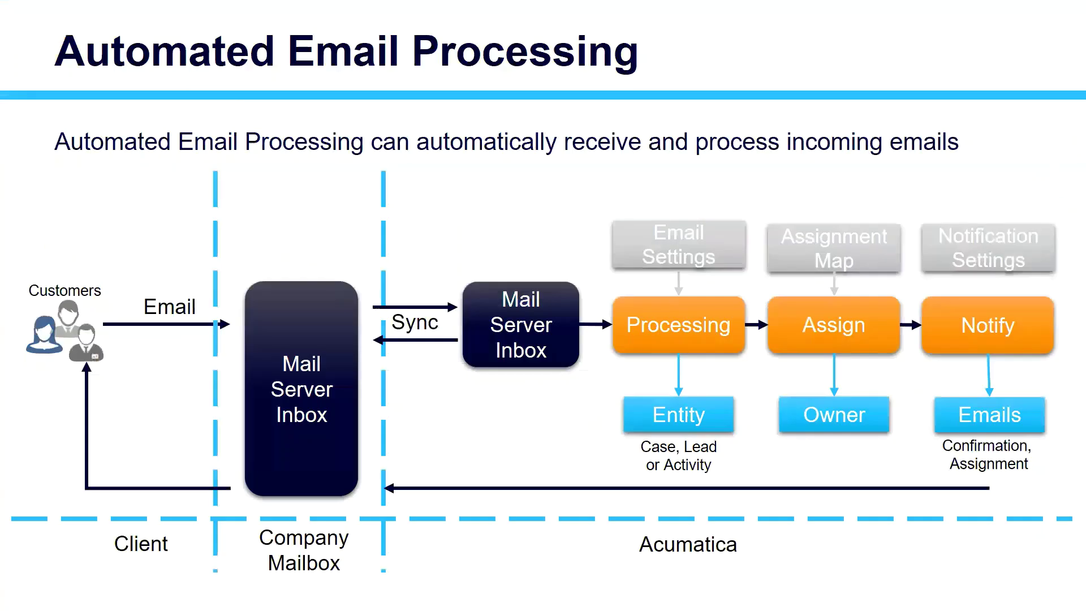
key("Right")
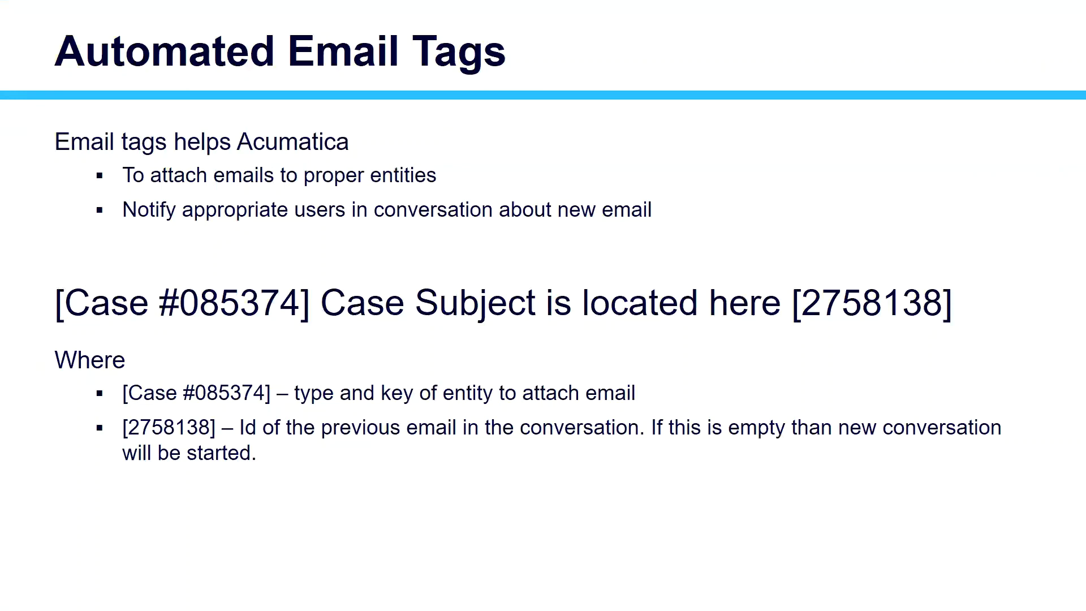
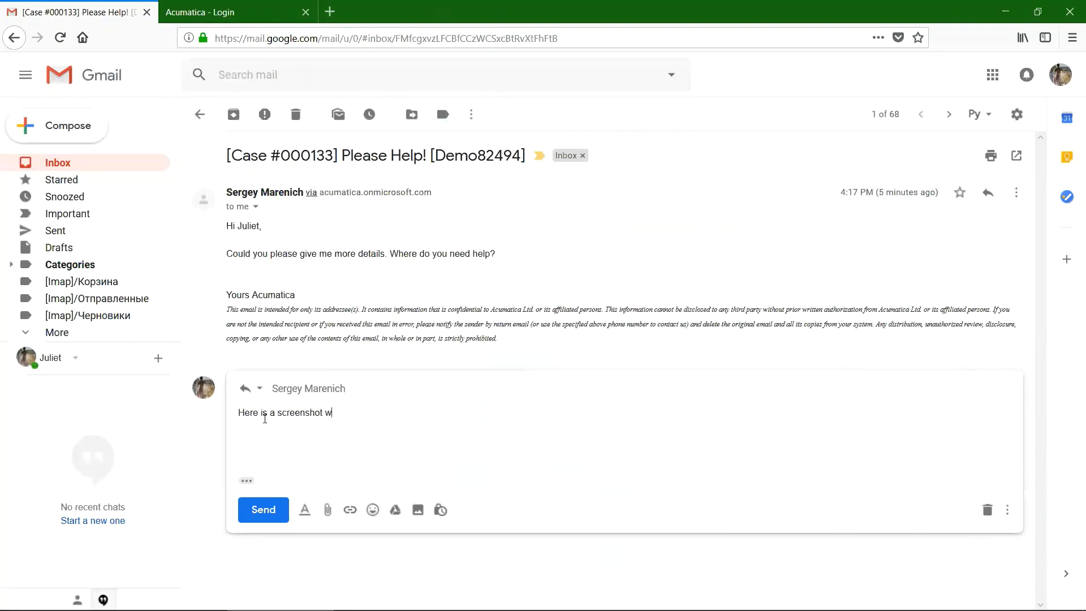
Complete the Gmail reply as "Here is a screenshot with an error", turn off Smart Compose, paste the screenshot and send it.
type("error")
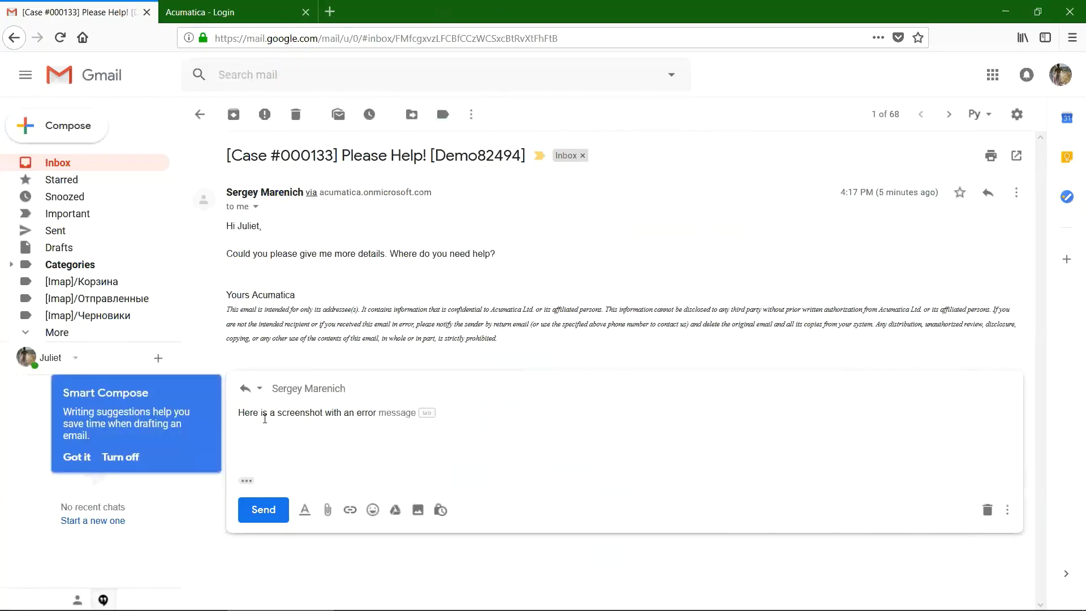
left_click(120, 456)
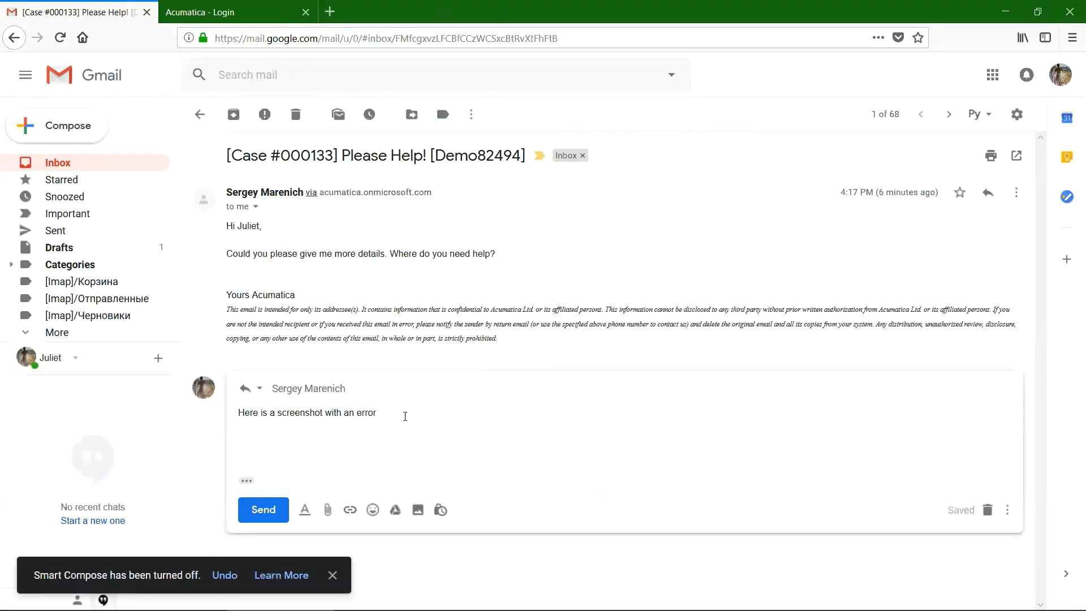
key("ctrl+v")
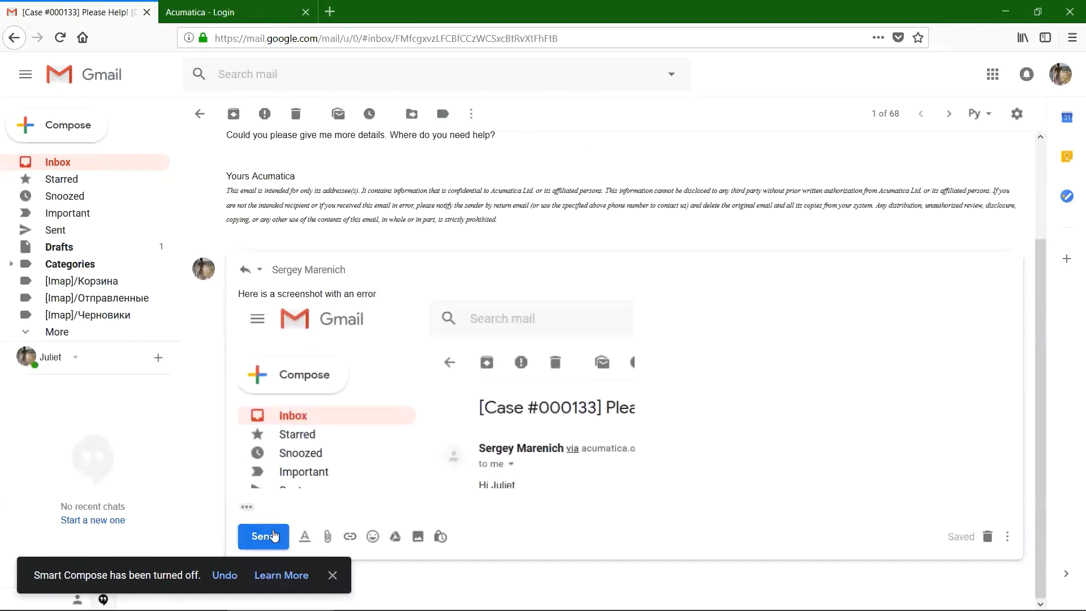
left_click(273, 535)
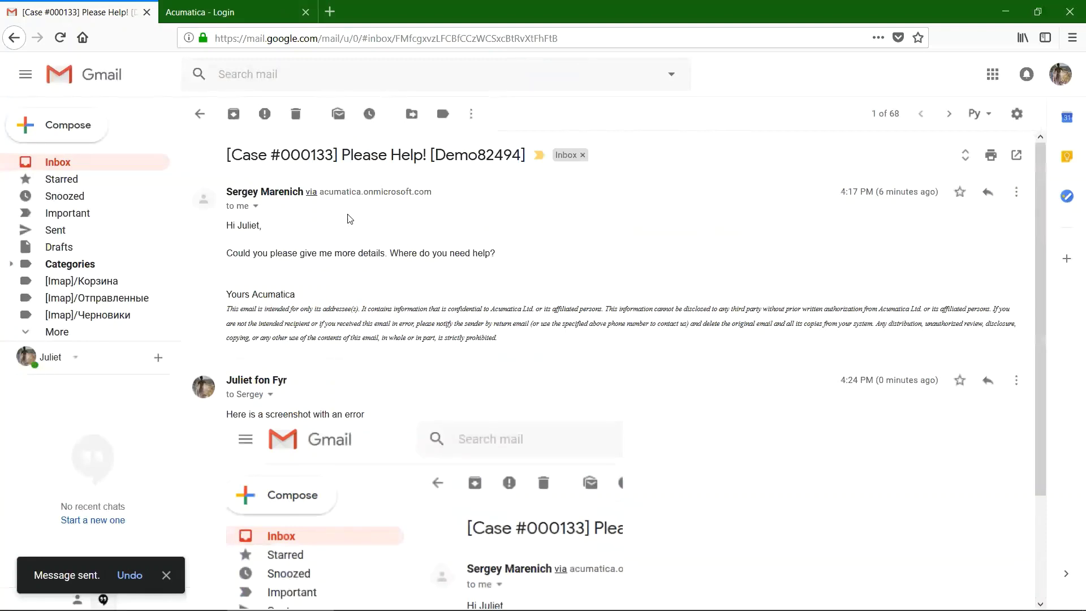
Switch to Chrome and check the Demo folder in Outlook for the customer's reply.
key("alt+Tab")
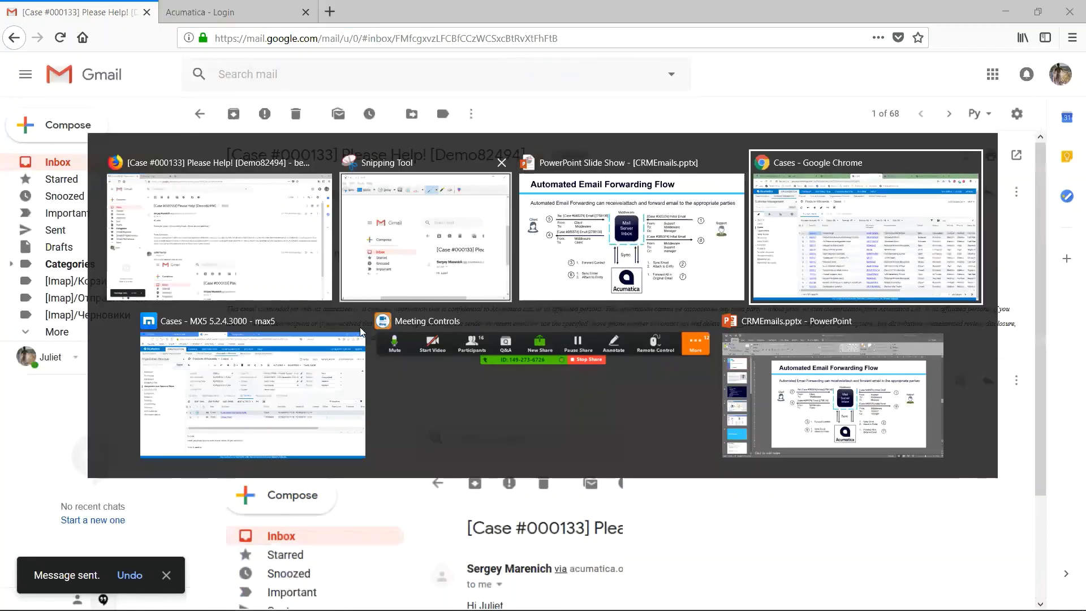
left_click(795, 229)
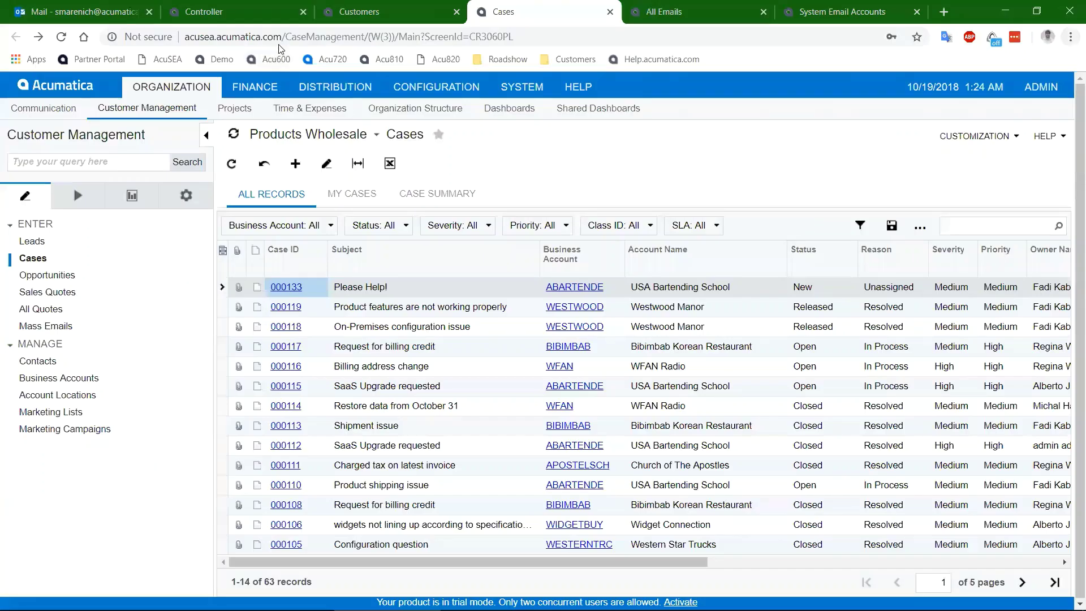
left_click(84, 11)
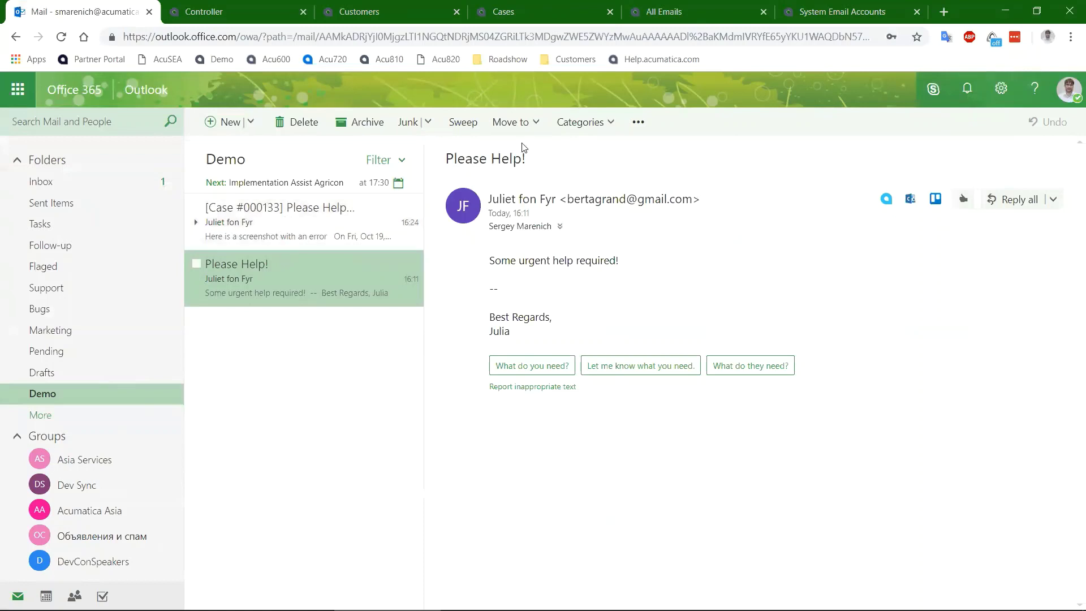
Return to the Acumatica cases list, open the "Please Help!" case and read the customer's reply among its activities.
left_click(528, 14)
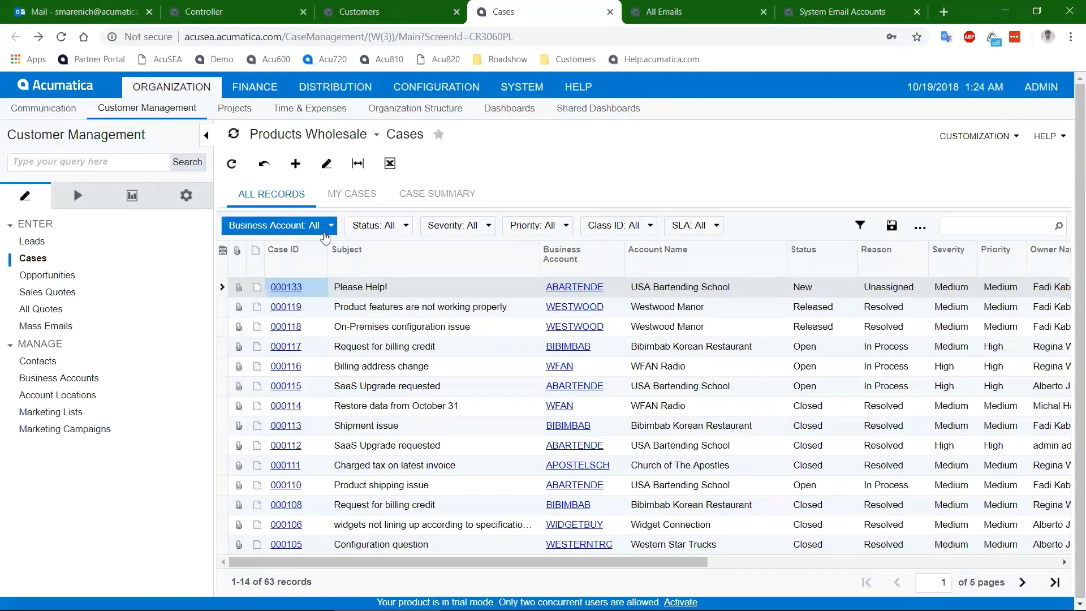
left_click(286, 287)
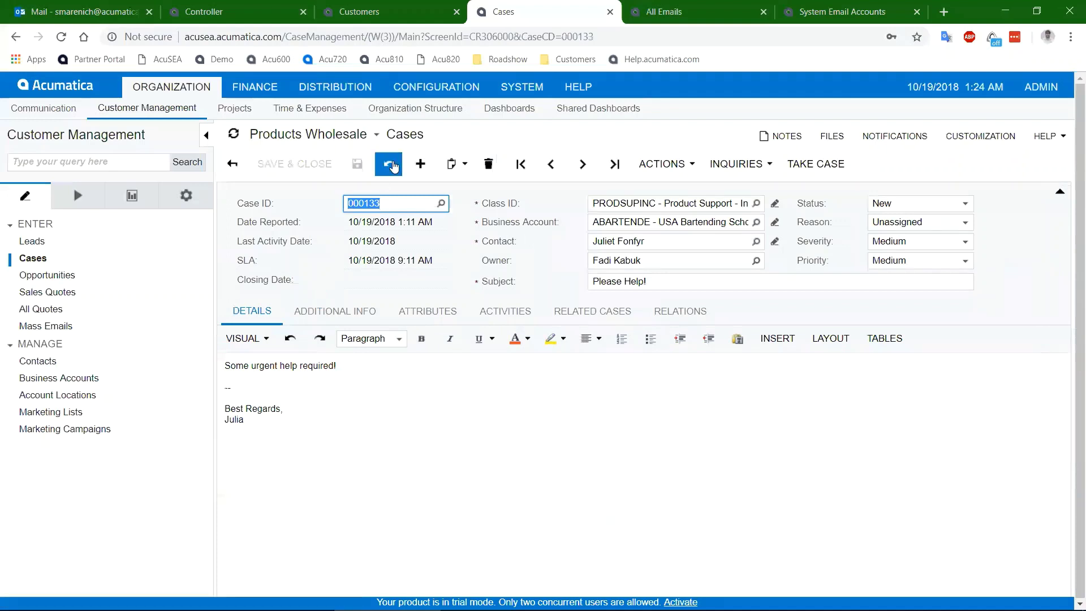
left_click(505, 310)
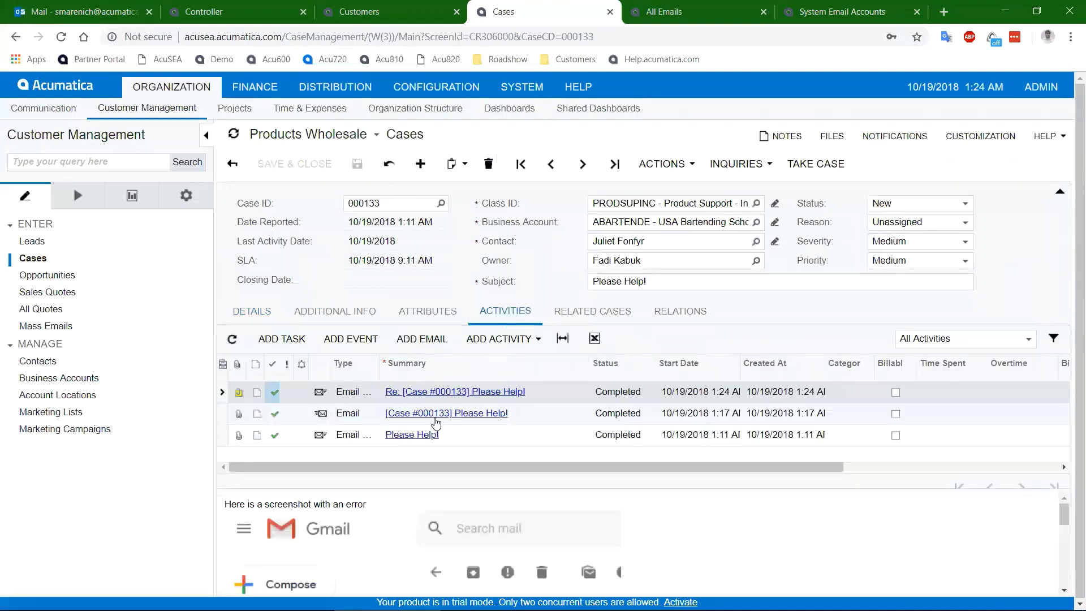
scroll(346, 512, "down", 3)
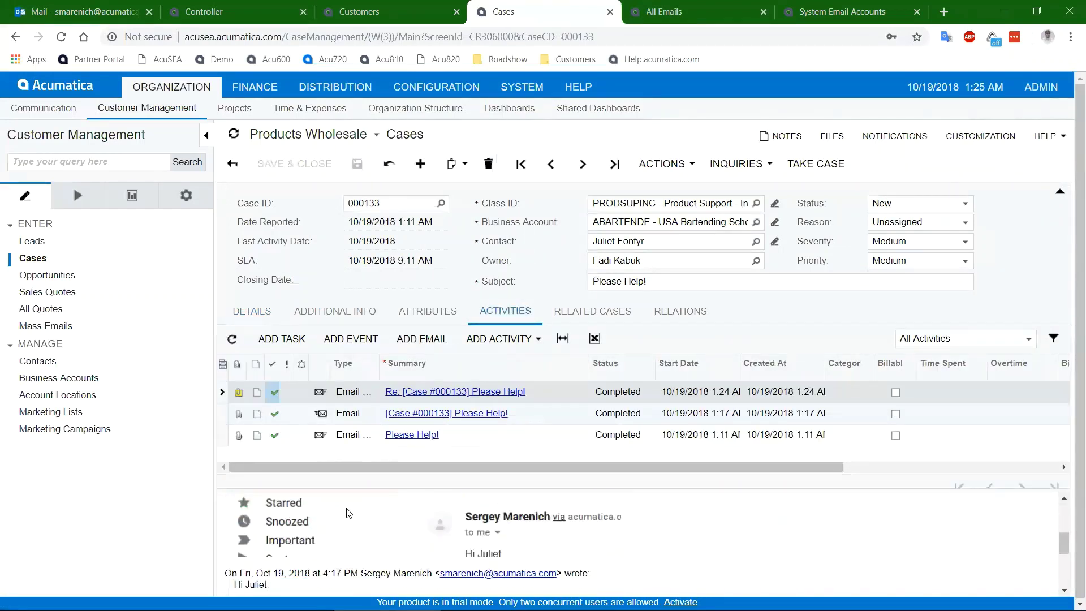
scroll(350, 513, "up", 1)
scroll(344, 509, "up", 2)
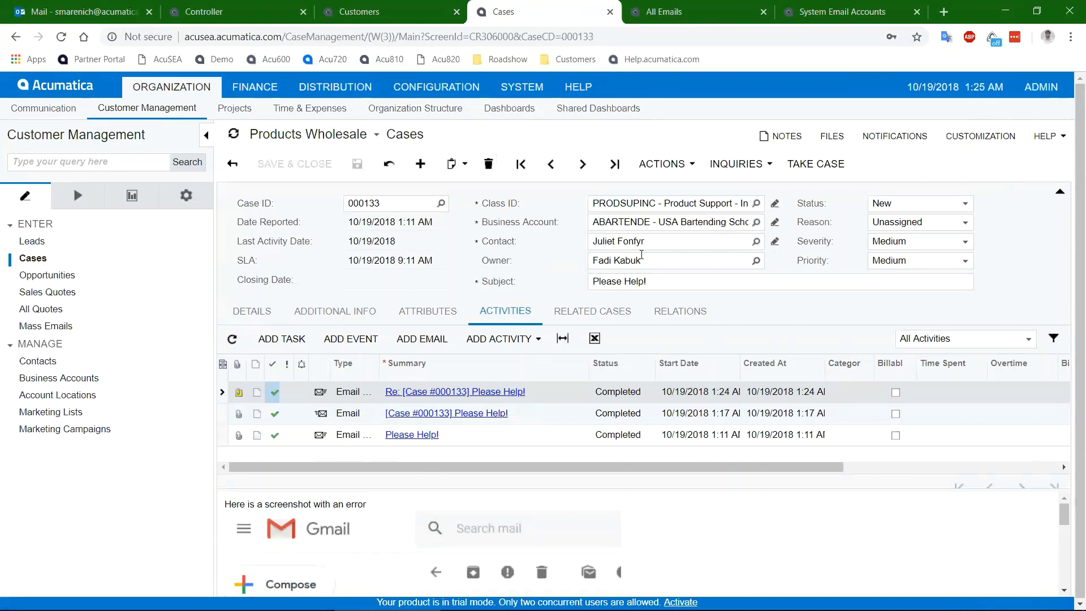
Switch to the support engineer's Mail.Ru mailbox in the MX5 browser and open the newest "Please Help!" email in the inbox.
key("alt+Tab")
key("Tab")
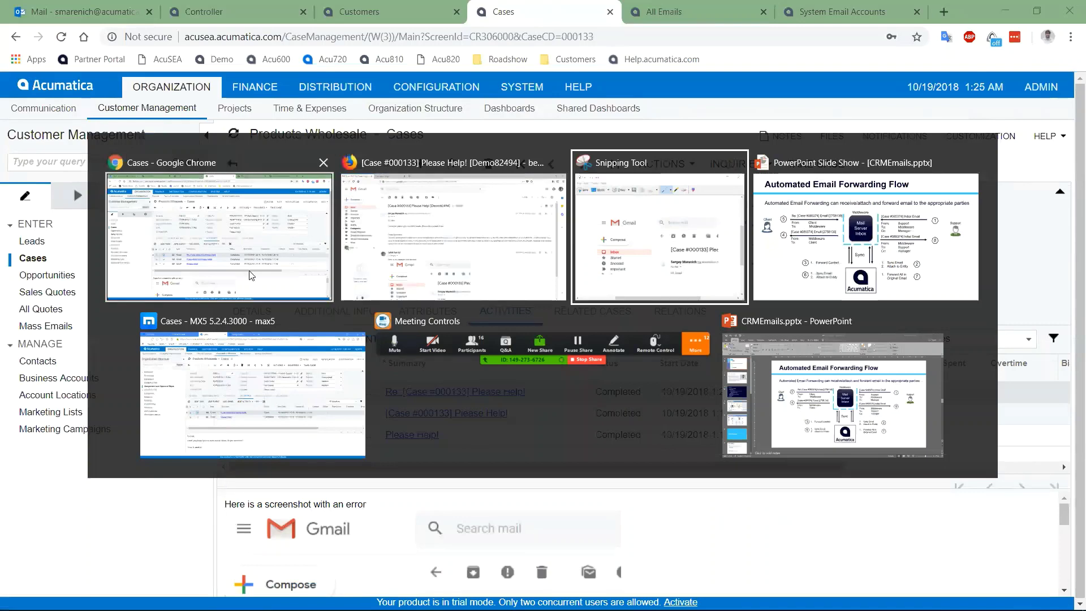
left_click(243, 362)
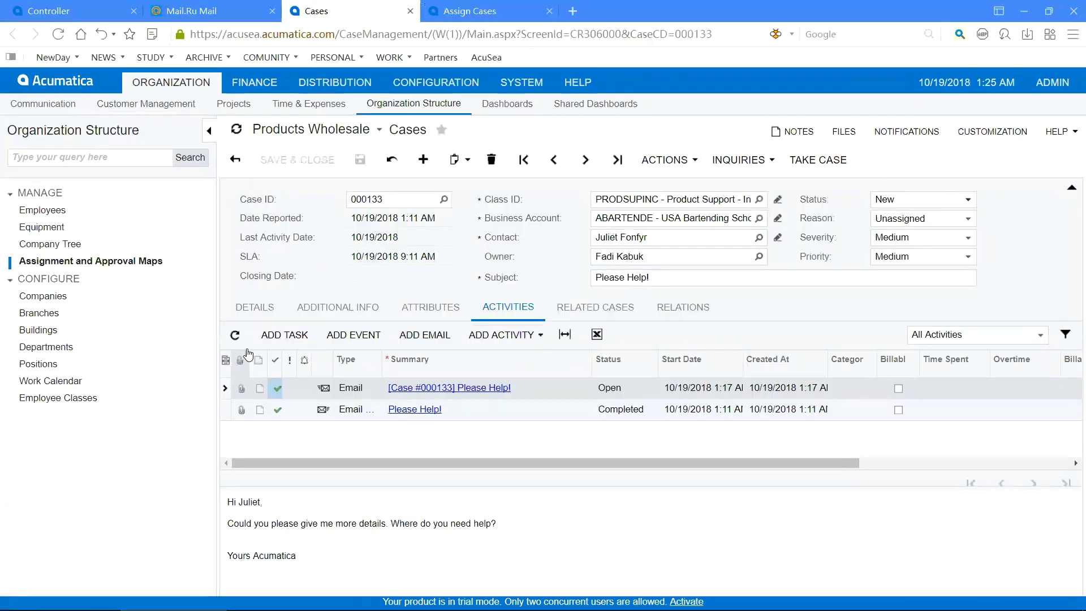
left_click(186, 9)
scroll(364, 210, "up", 3)
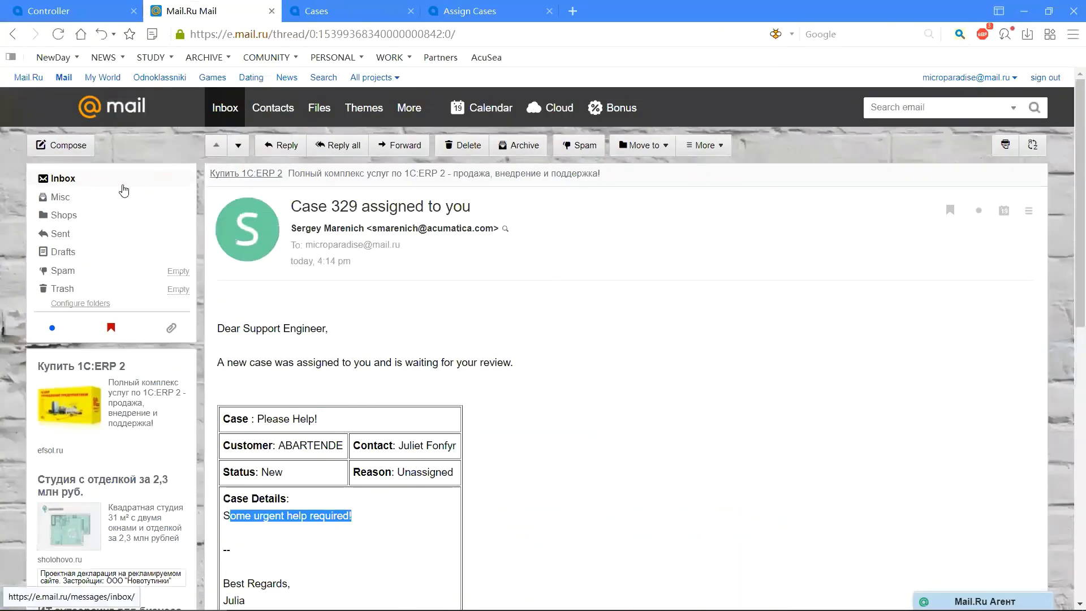
left_click(93, 185)
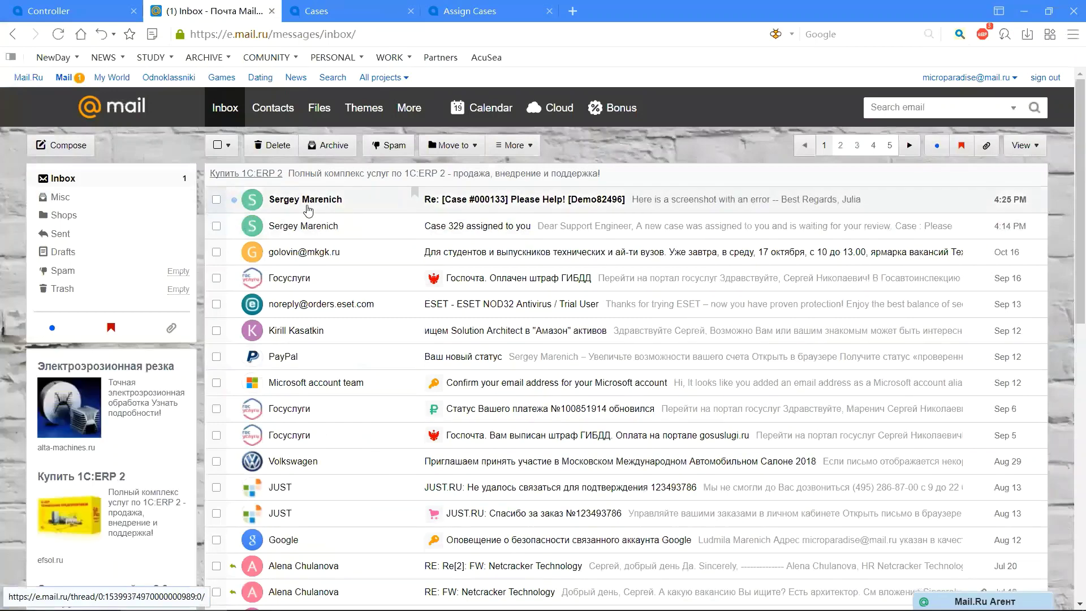
left_click(305, 204)
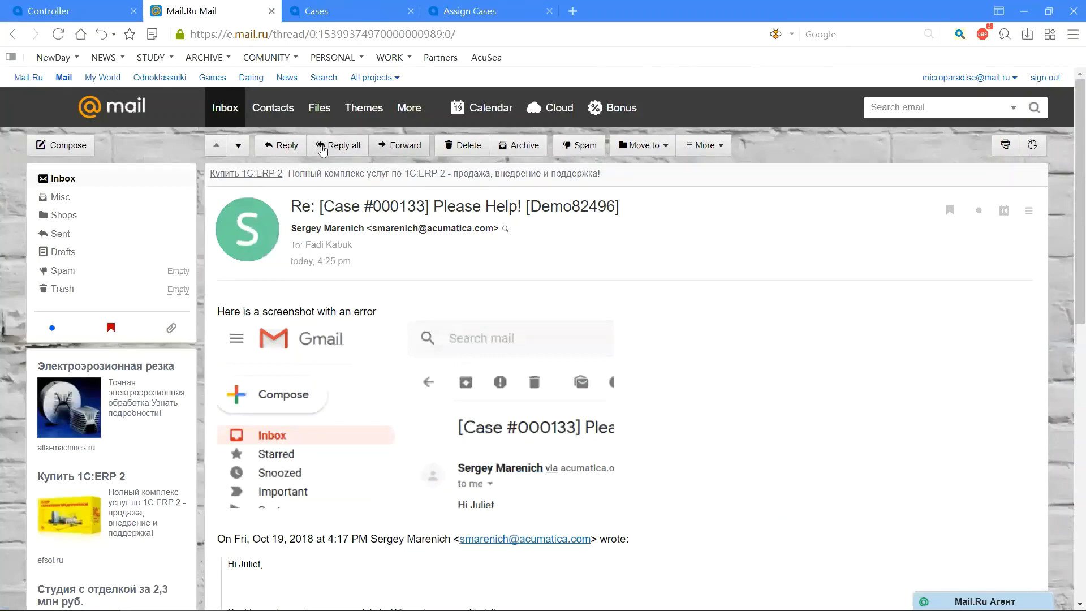
Reply to all with "Please Hold on, we are investigation the problem" and send the message.
left_click(324, 148)
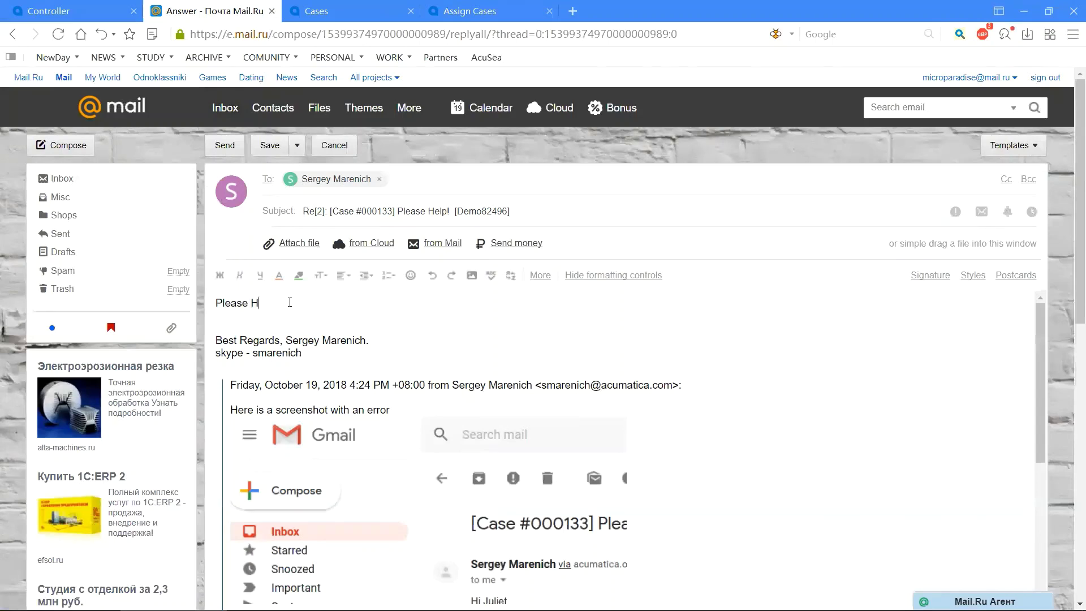
type("Please Hold on")
key("Return")
type("w")
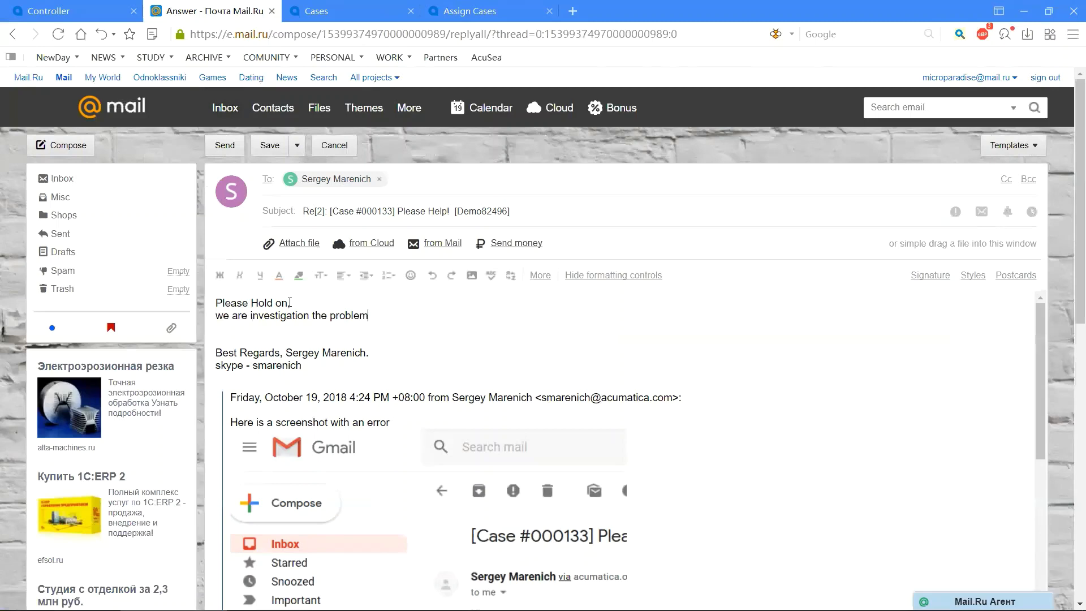
left_click(223, 150)
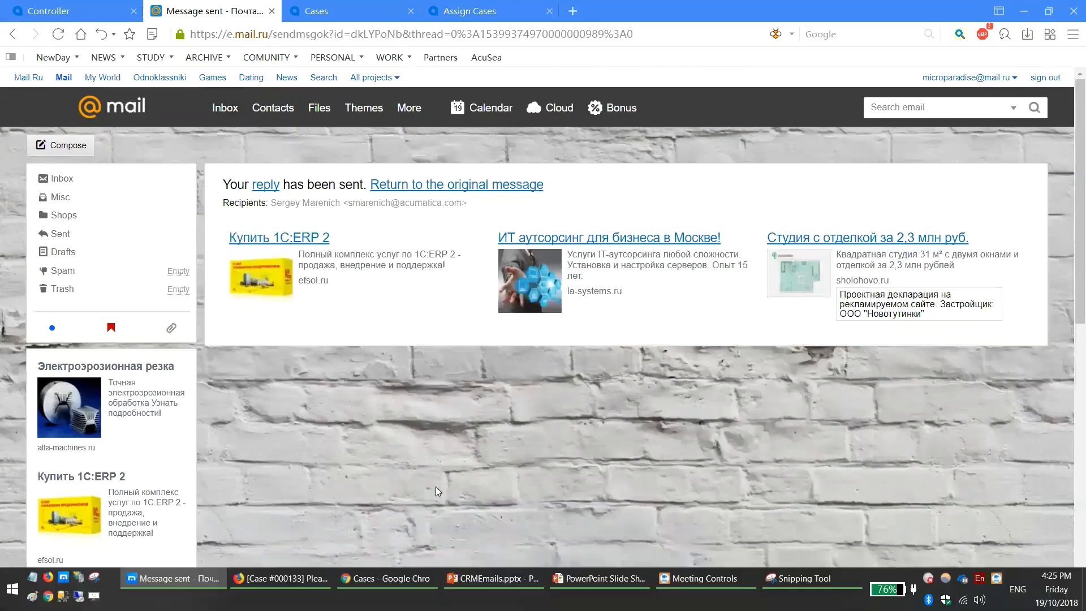
Switch back to Chrome and check for the engineer's reply in Outlook's Demo folder and in the "Please Help!" case activities.
mouse_move(300, 608)
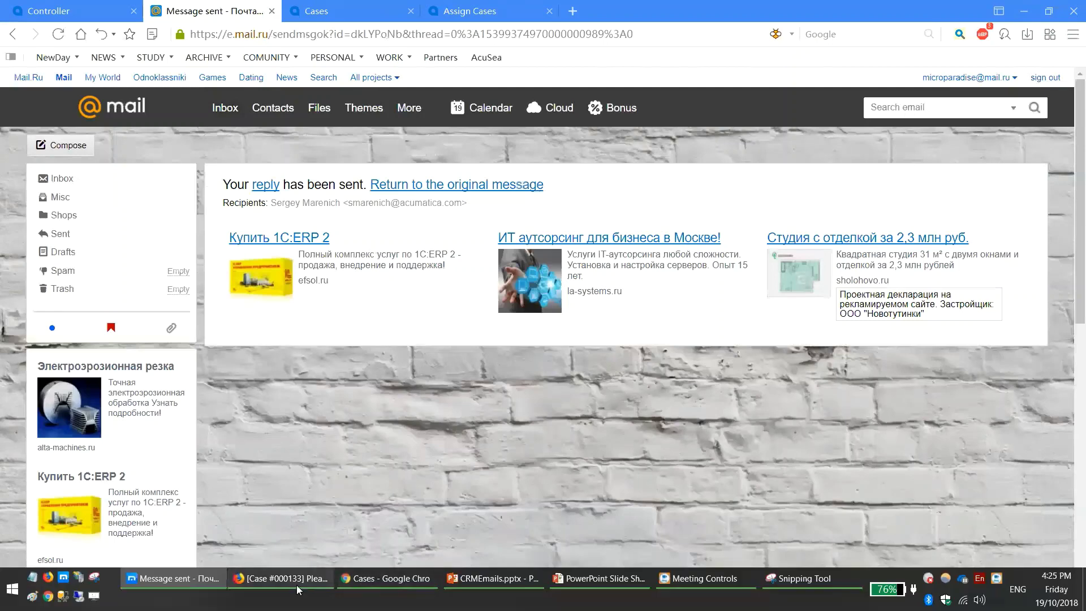
mouse_move(296, 584)
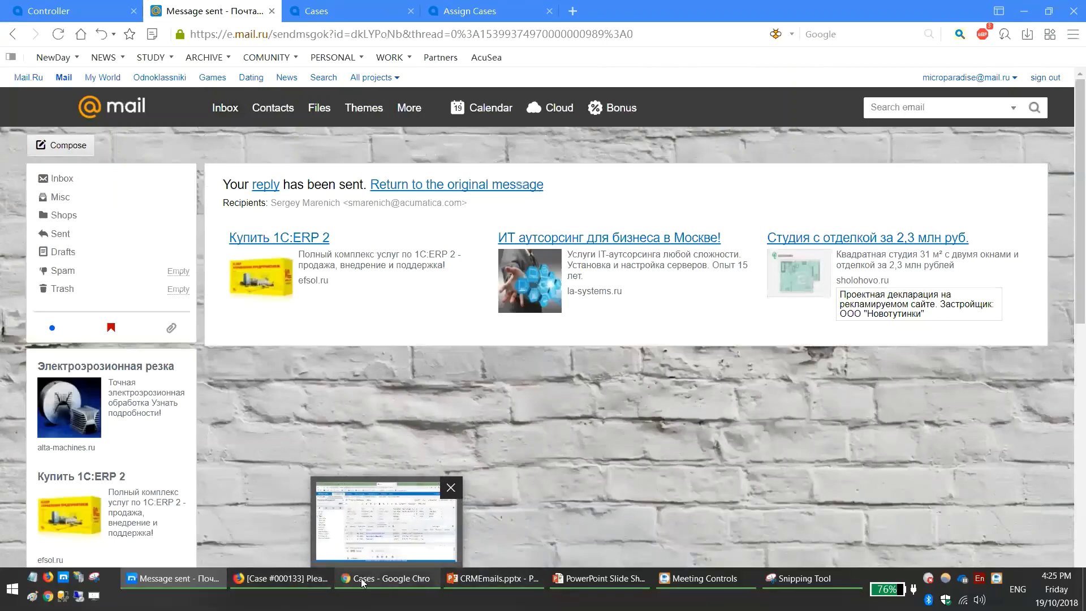
left_click(297, 583)
left_click(79, 11)
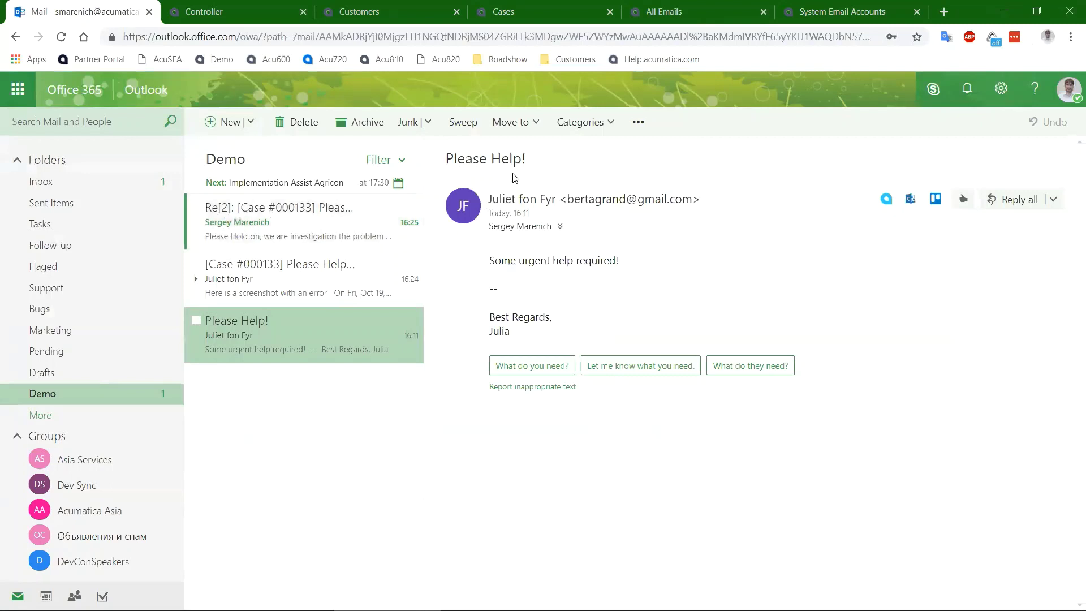
left_click(561, 13)
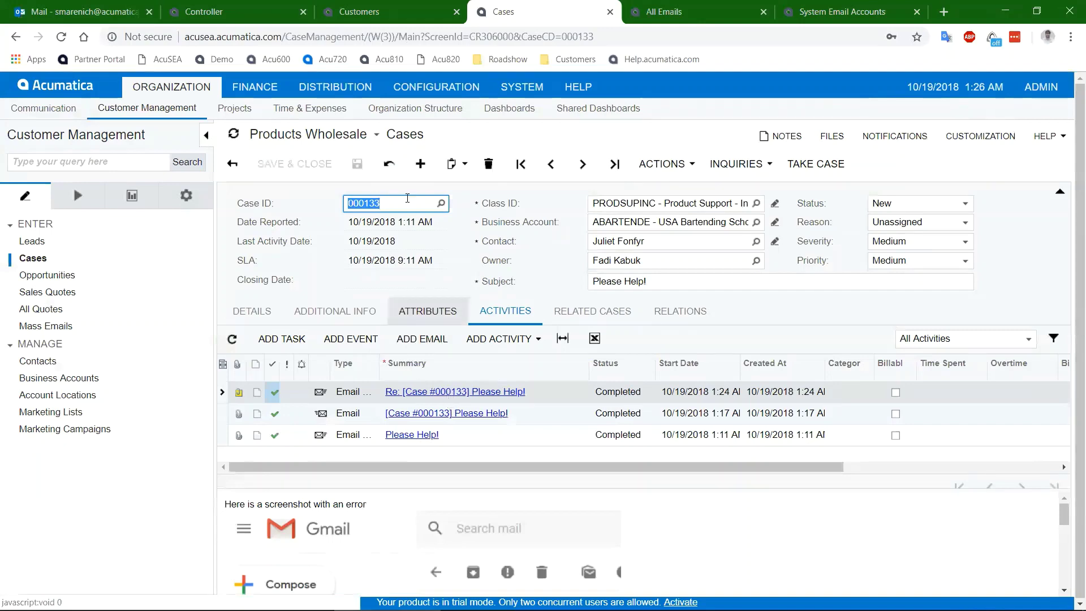
left_click(85, 11)
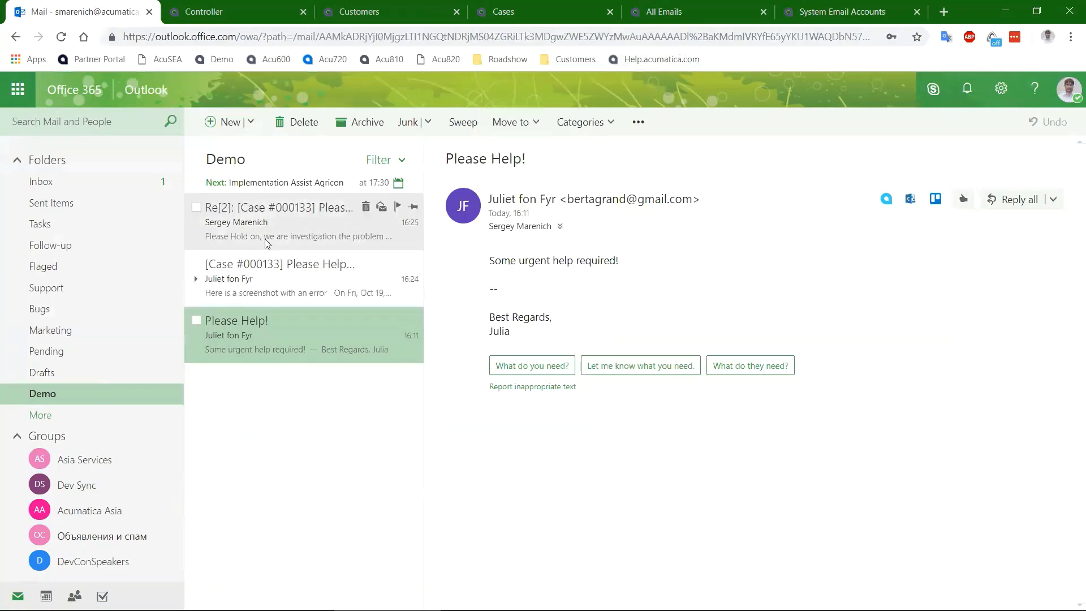
left_click(548, 14)
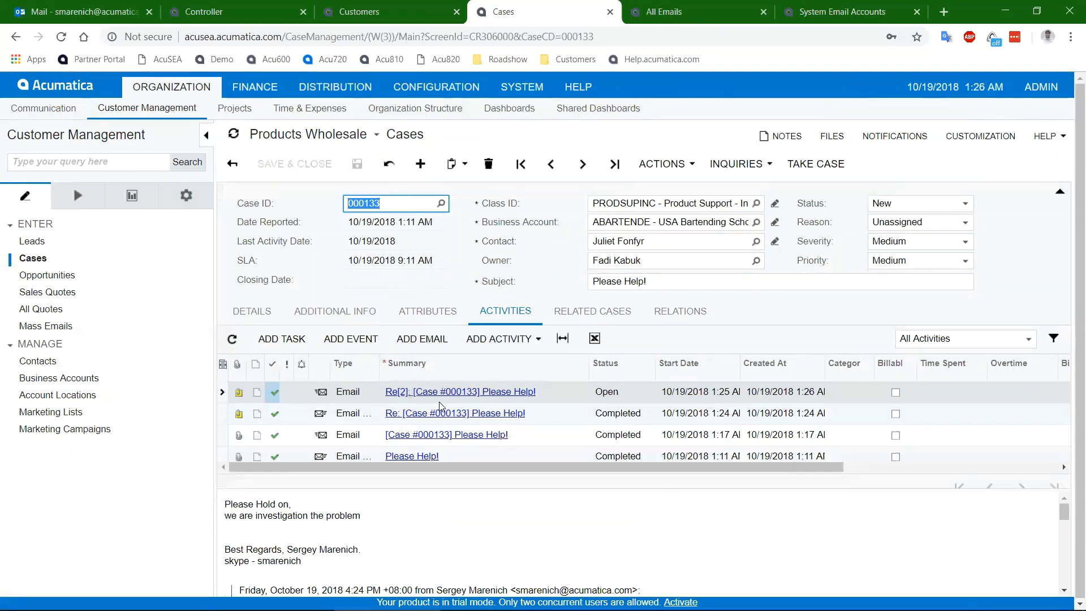
Display Acumatica's All Emails list and refresh it to review the "Please Help!" correspondence.
left_click(676, 15)
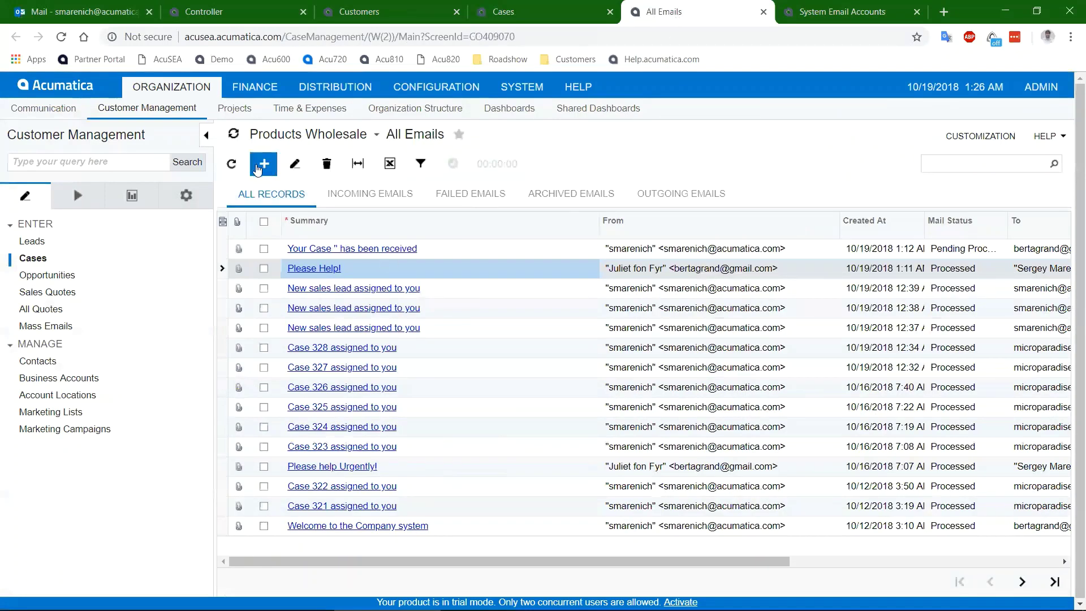
left_click(231, 164)
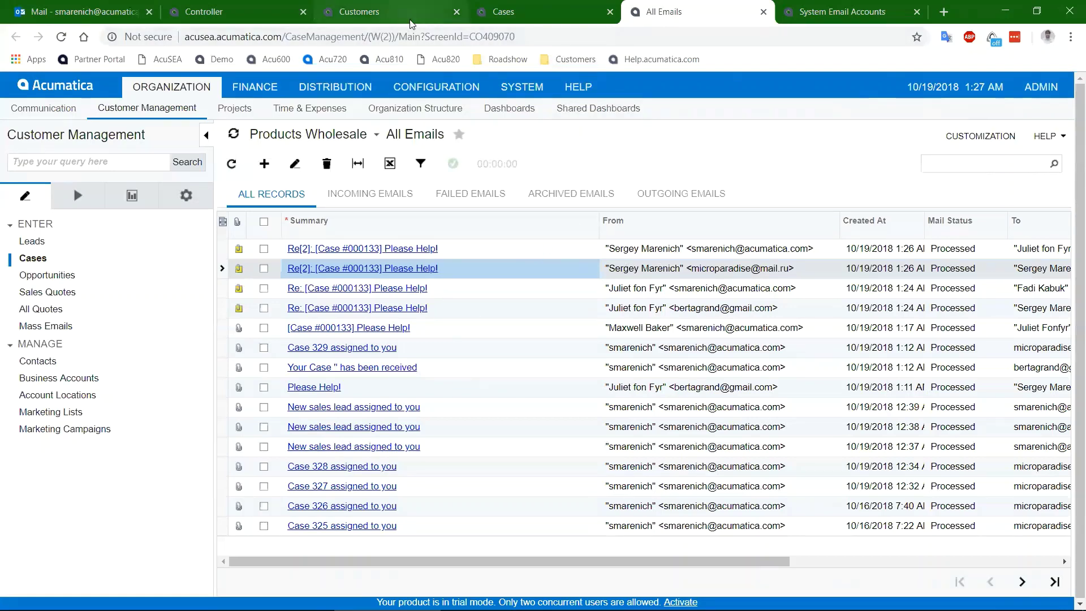
mouse_move(622, 588)
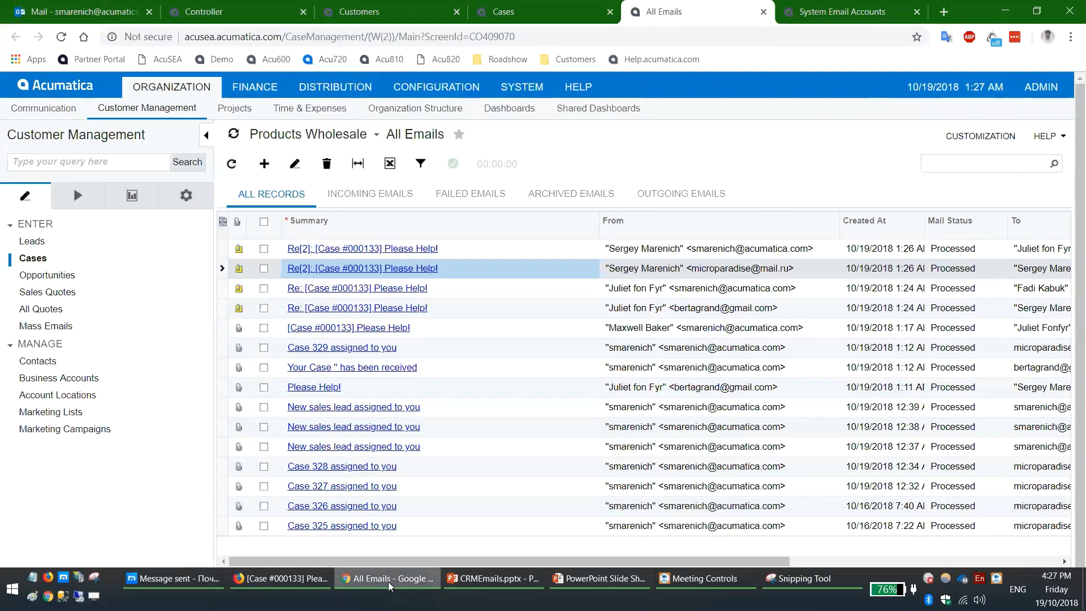
mouse_move(388, 581)
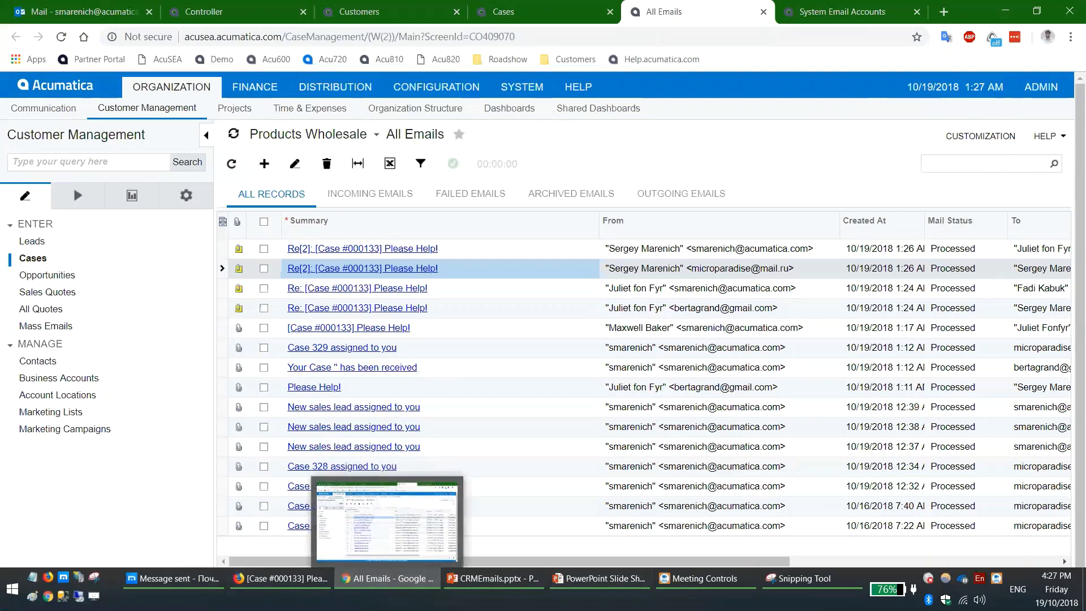
Switch to the customer's Gmail inbox in Firefox, open the newest "Please Help!" reply, and minimize the browser after reading it.
left_click(289, 578)
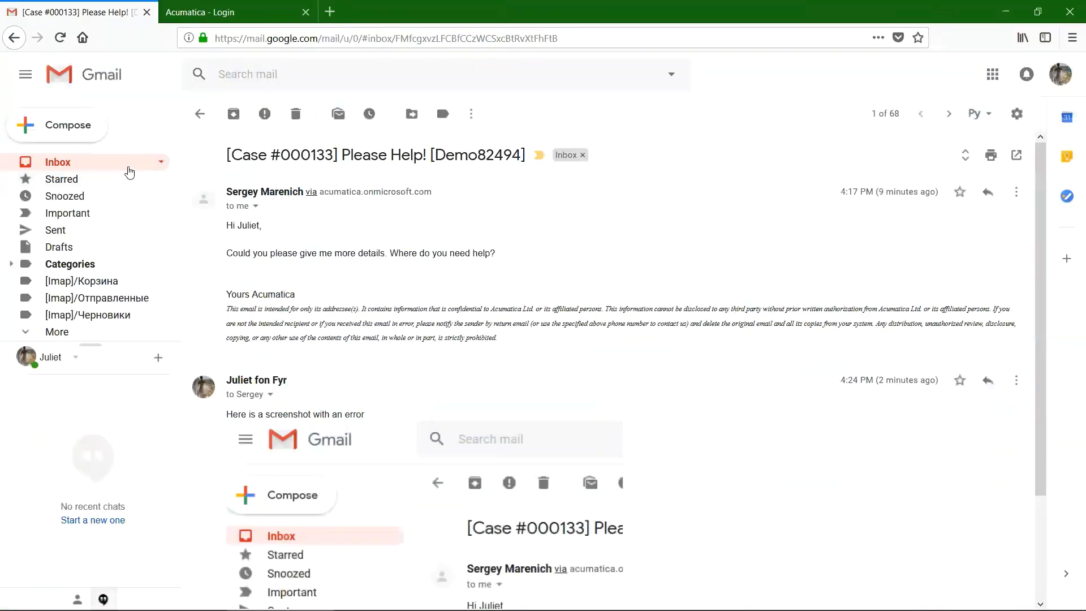
left_click(129, 167)
left_click(317, 180)
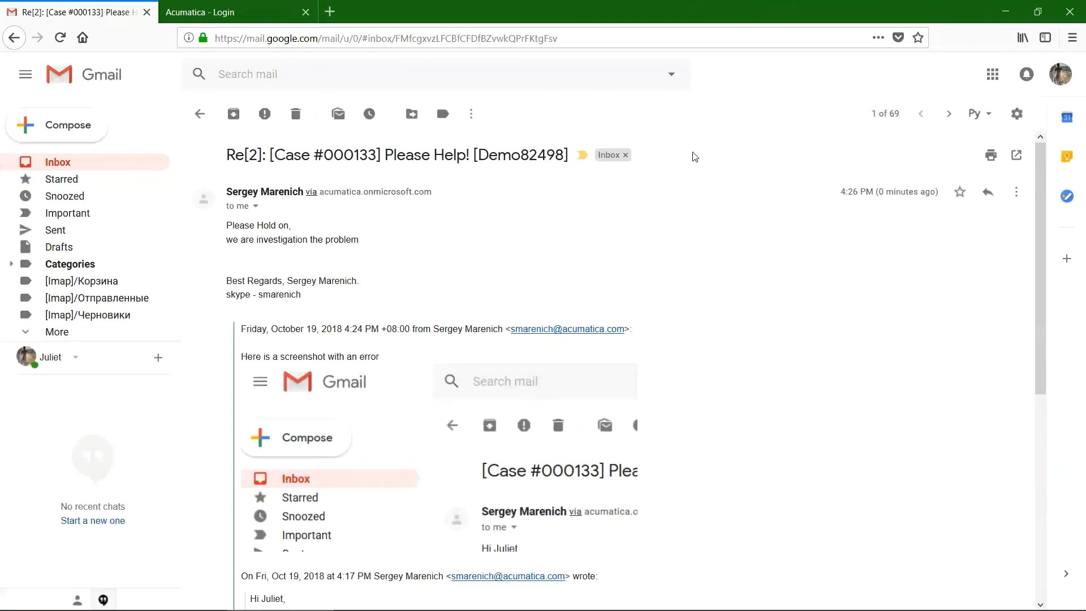
left_click(1004, 12)
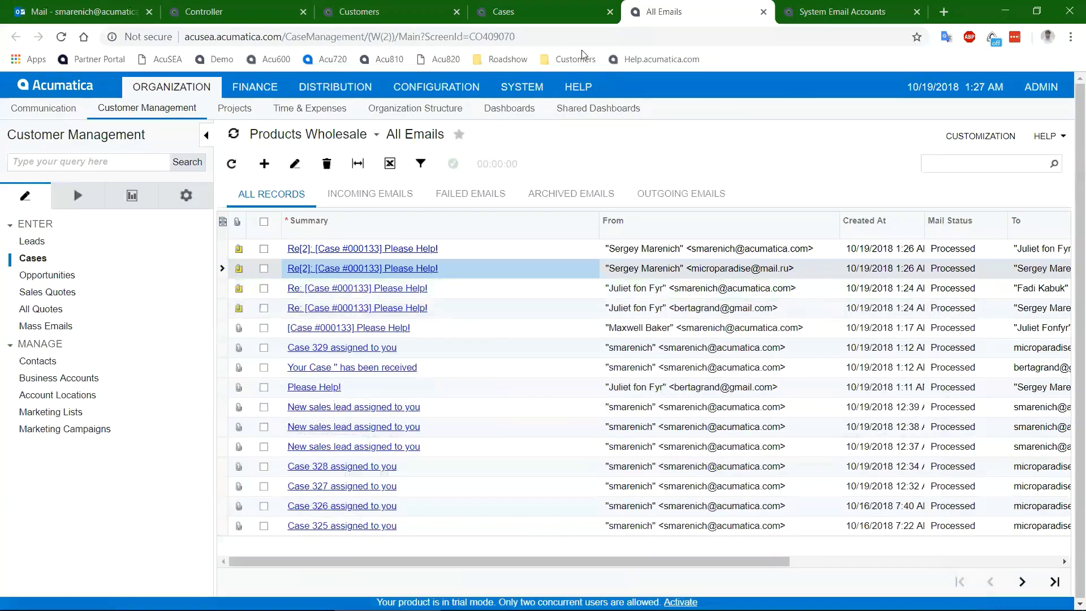
Review the incoming mail processing settings in System Email Accounts and the "Case owner changed" notification definition from the "Please Help!" case.
left_click(848, 13)
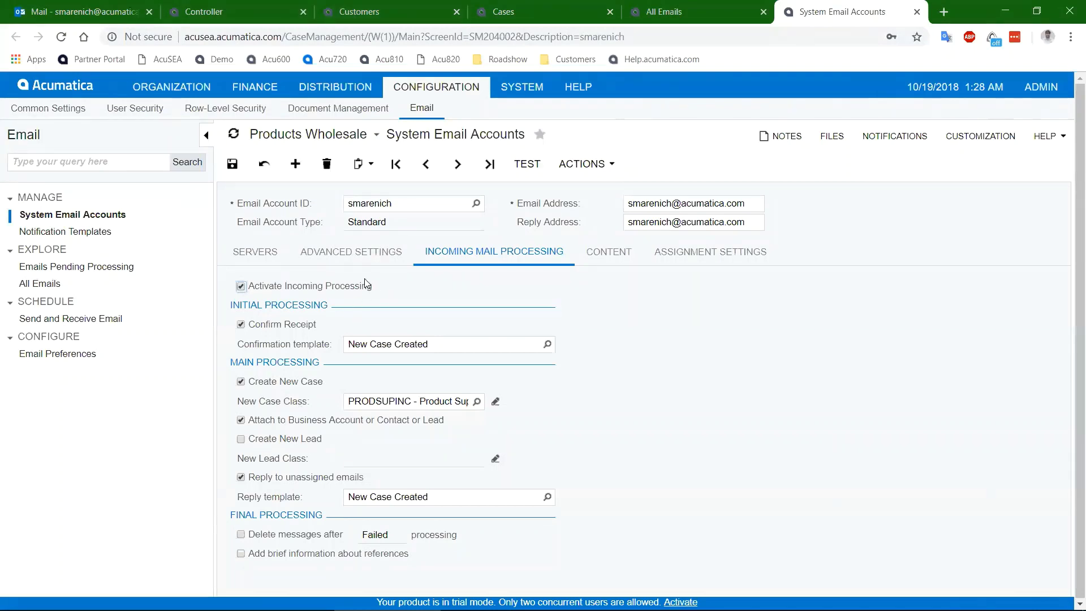
left_click(511, 14)
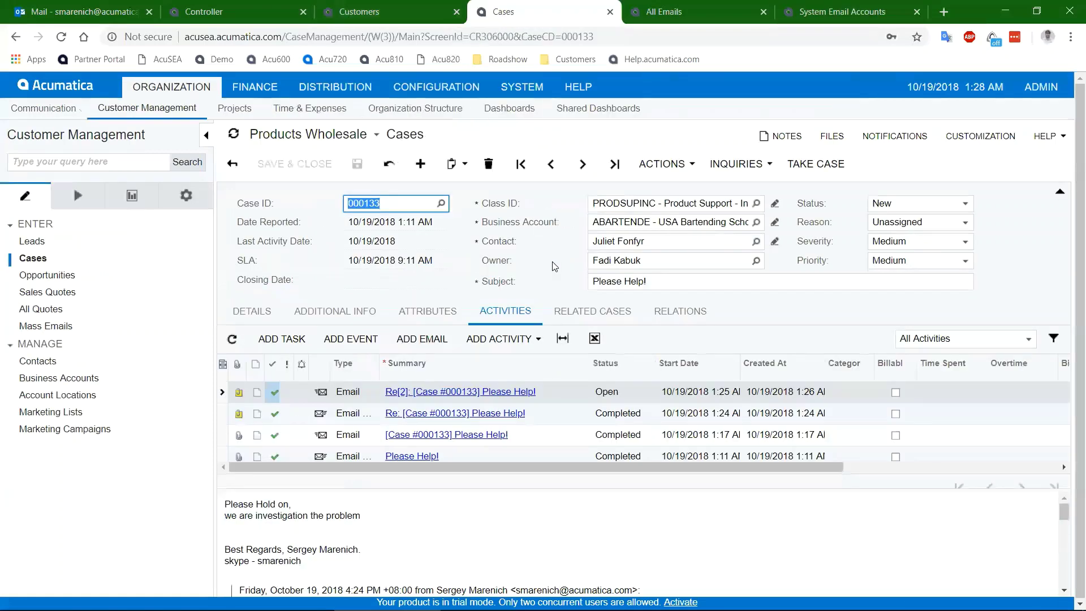
left_click(894, 146)
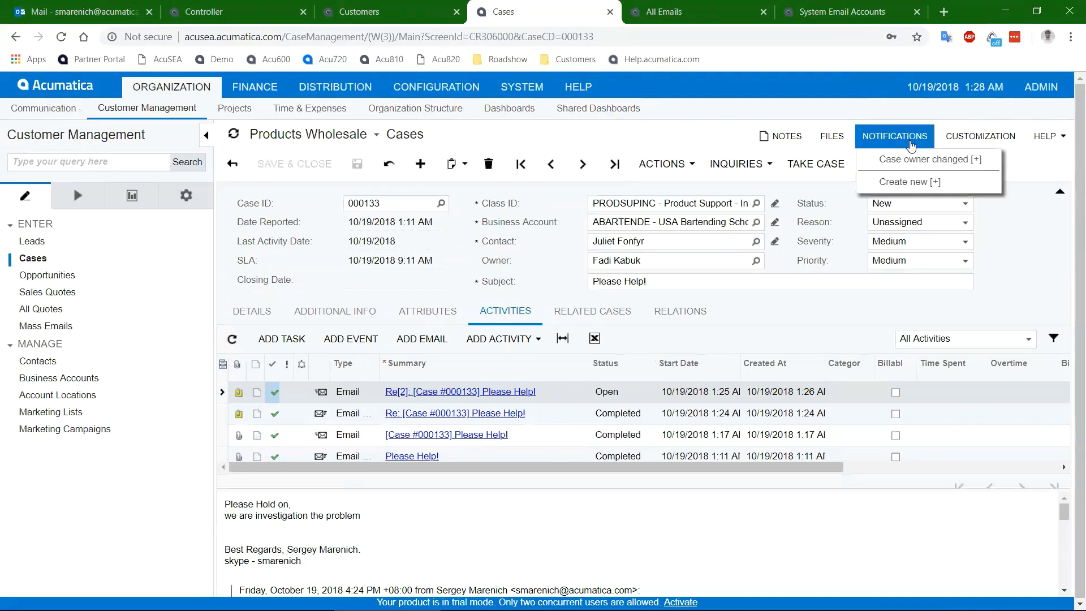
left_click(919, 161)
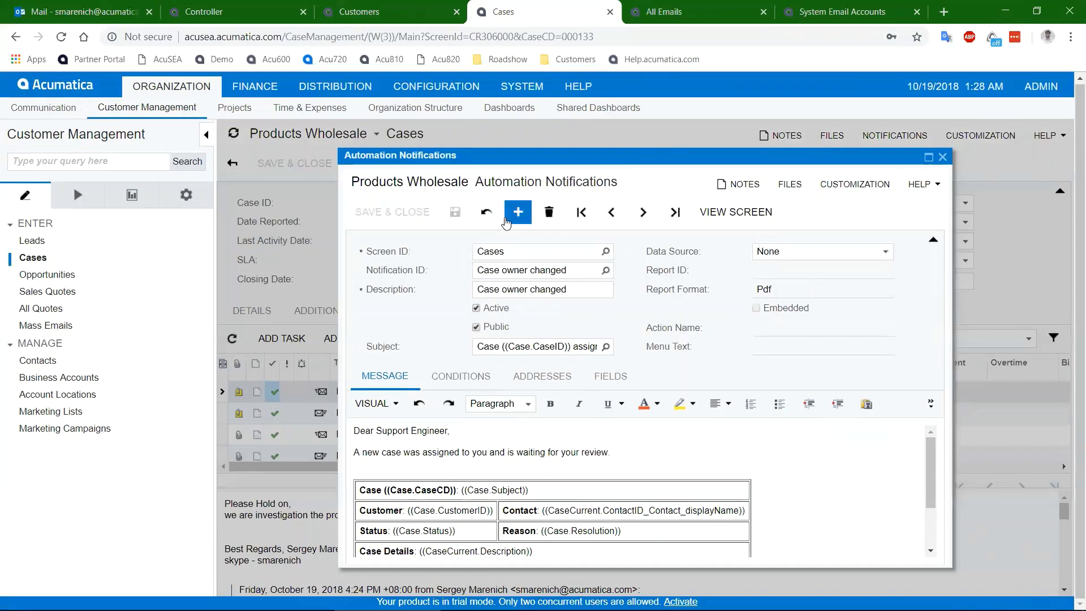
left_click(942, 158)
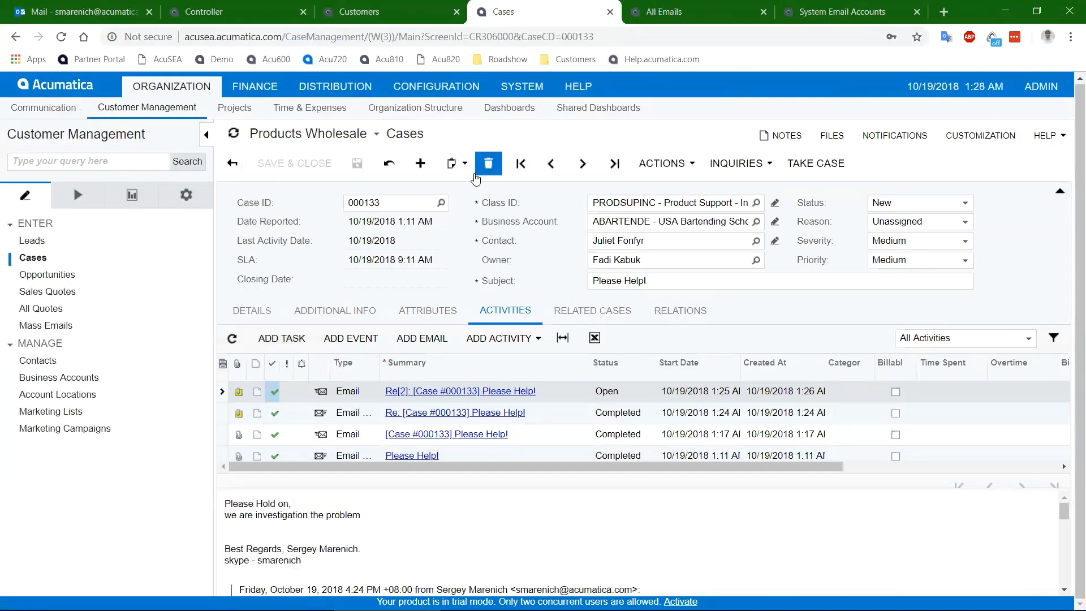
Switch to the CRMEmails.pptx slide show in PowerPoint and advance to the "Acumatica Outlook Plugin" slide.
key("alt+Tab")
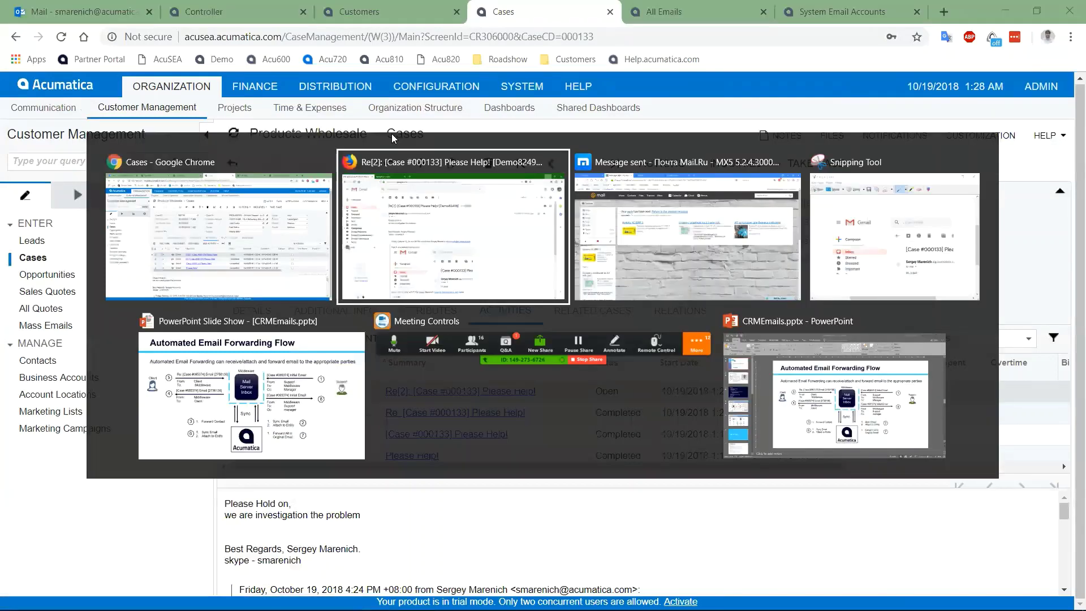
left_click(283, 320)
key("Right")
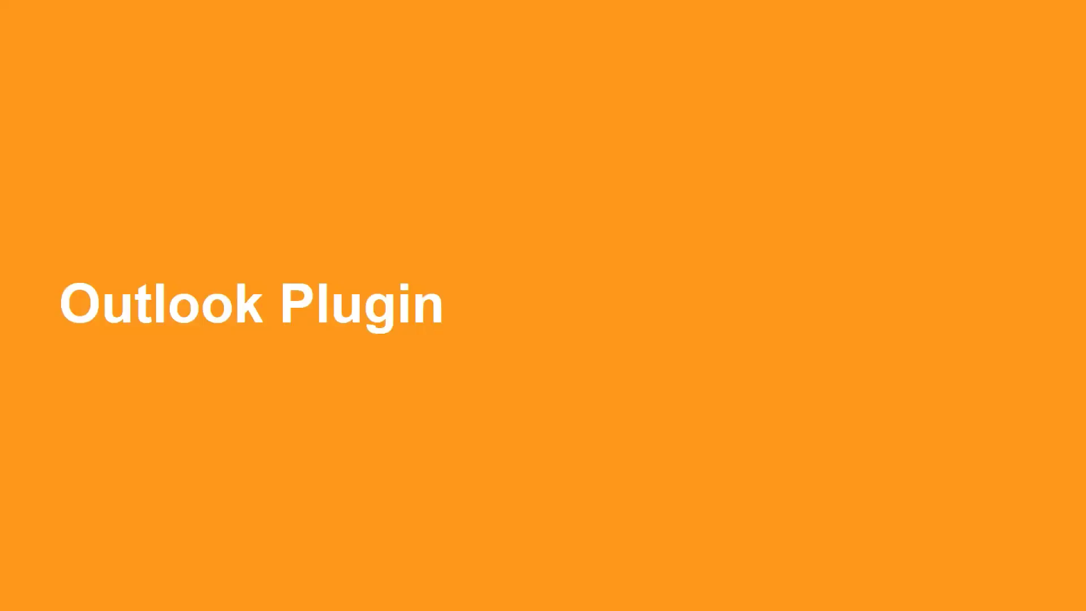
key("Right")
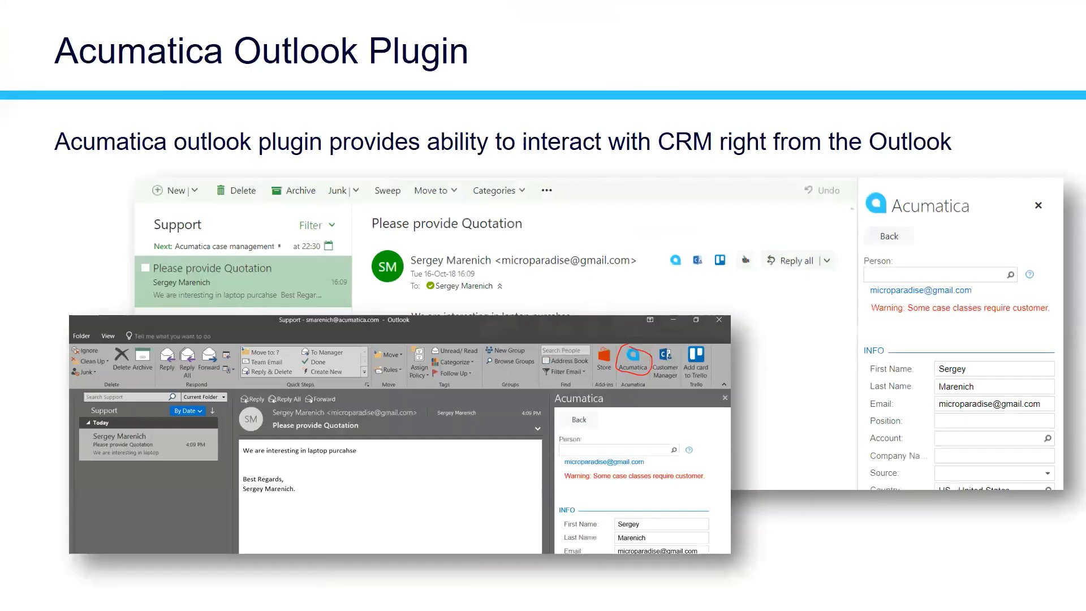
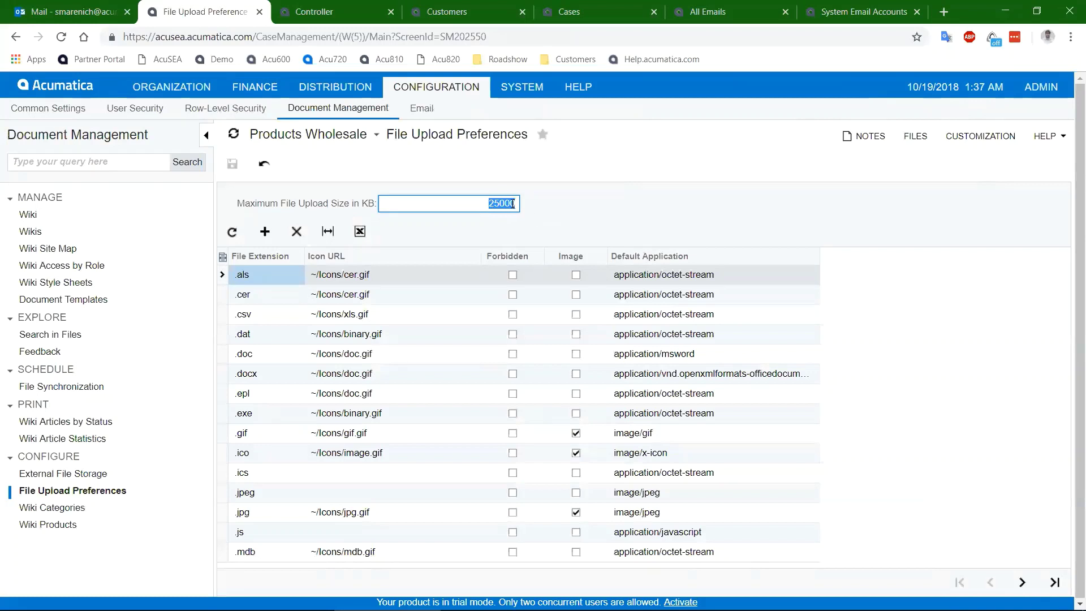
Examine the maximum file upload size in File Upload Preferences and display the emails in Outlook's Demo folder.
left_click(499, 204)
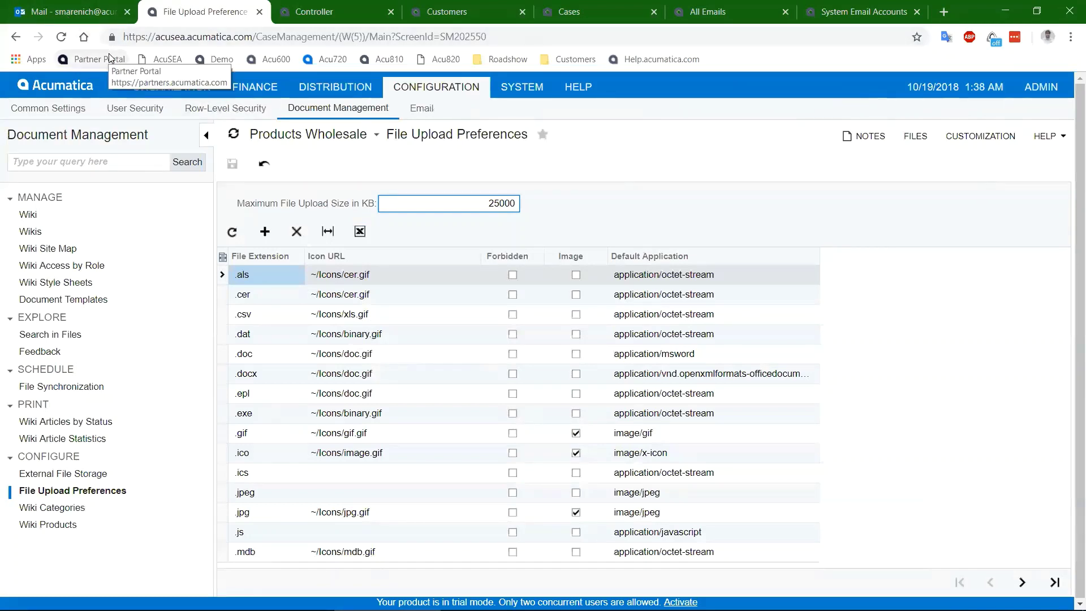
left_click(89, 17)
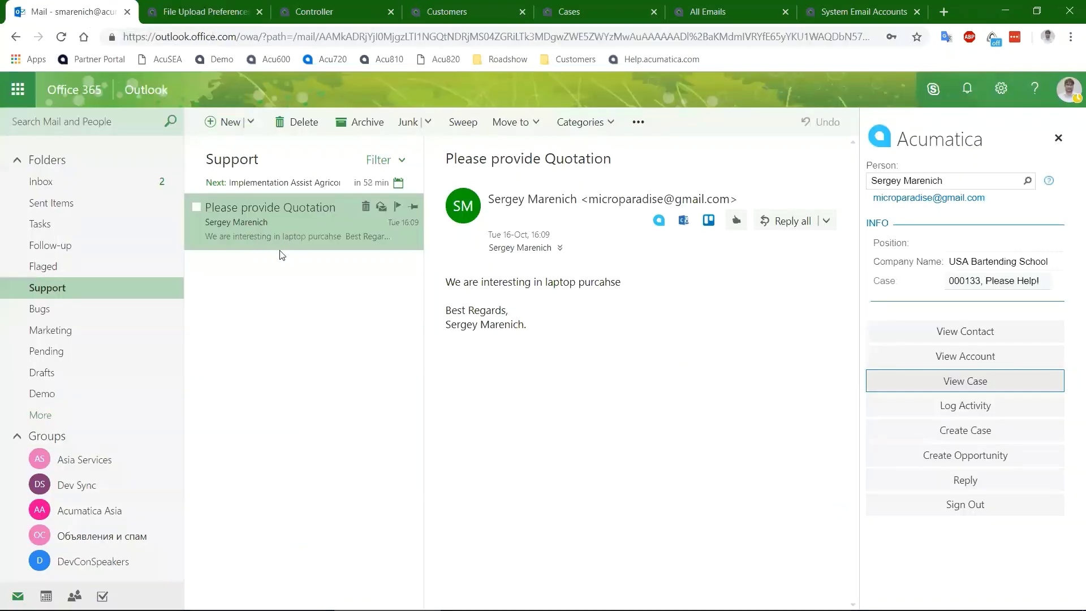
left_click(53, 394)
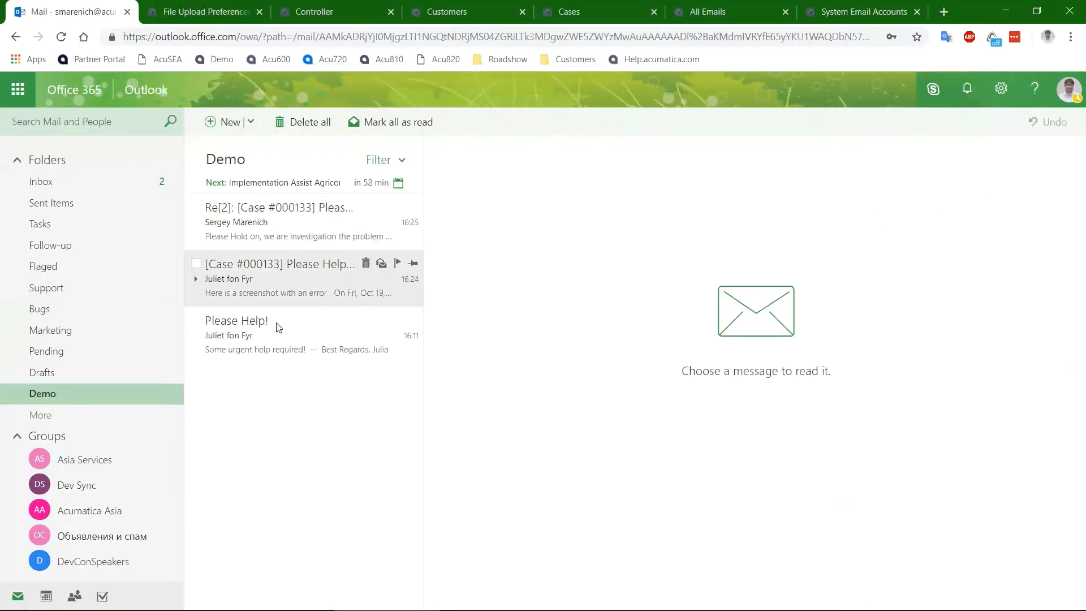
Show the System Email Accounts incoming mail processing settings, and switch to the PowerPoint slide show to advance to the "Questions?" slide.
left_click(857, 11)
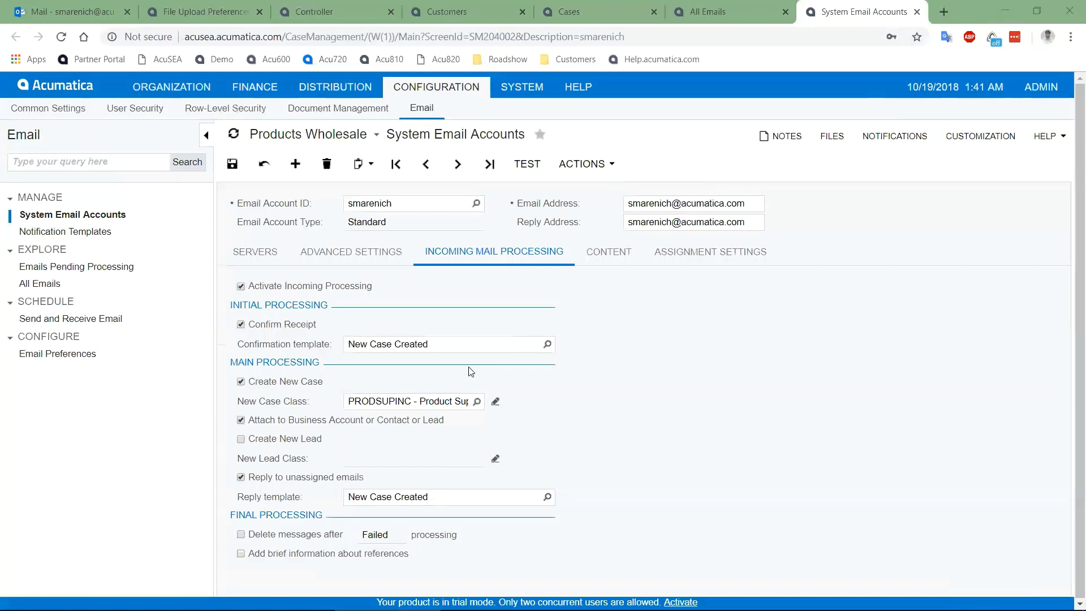
key("alt+Tab")
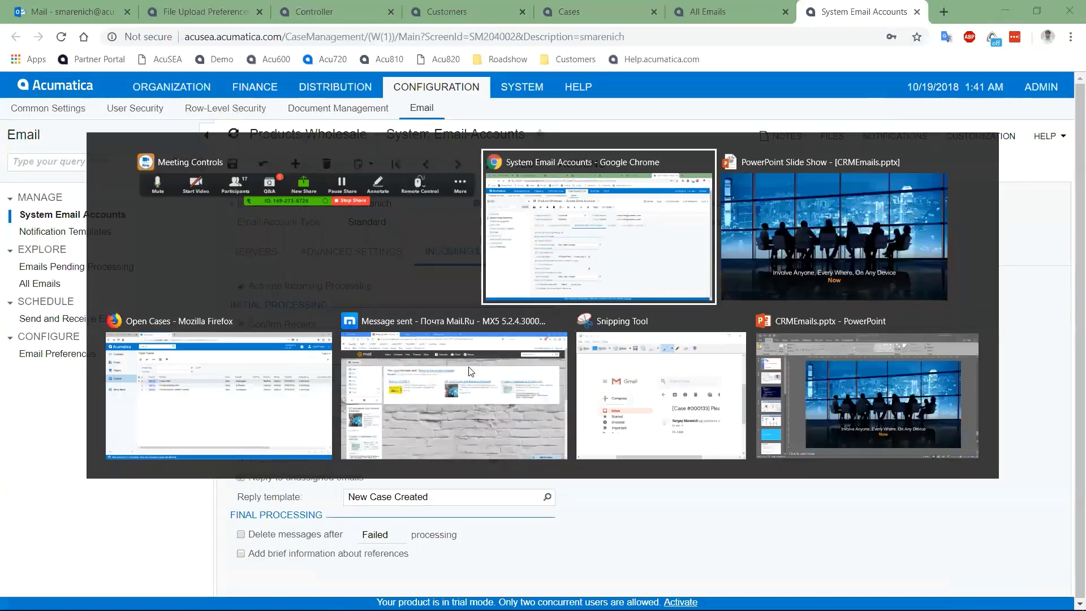
key("alt+Tab")
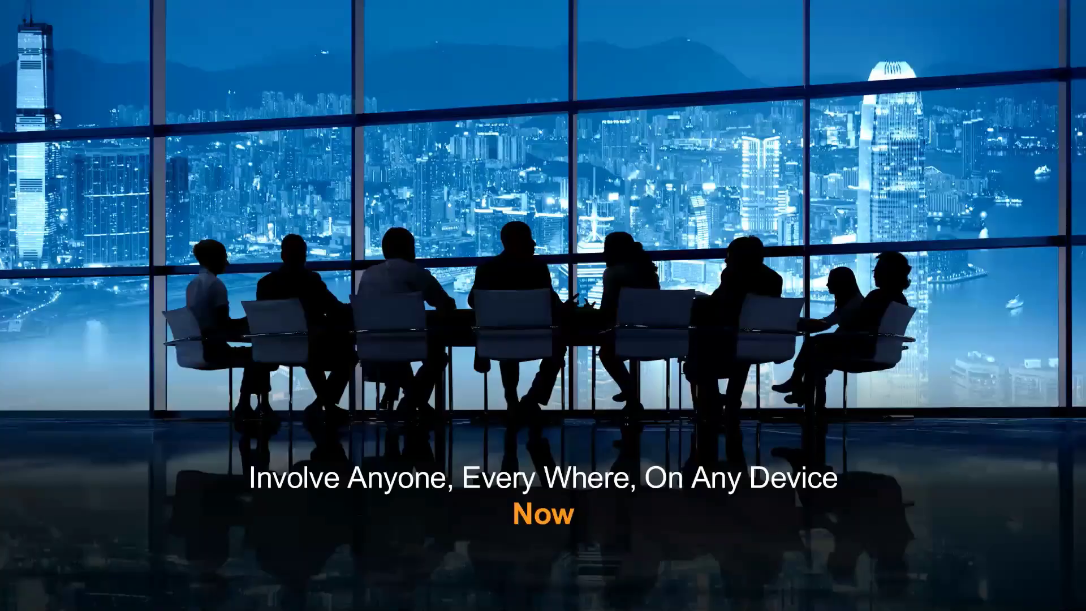
key("Right")
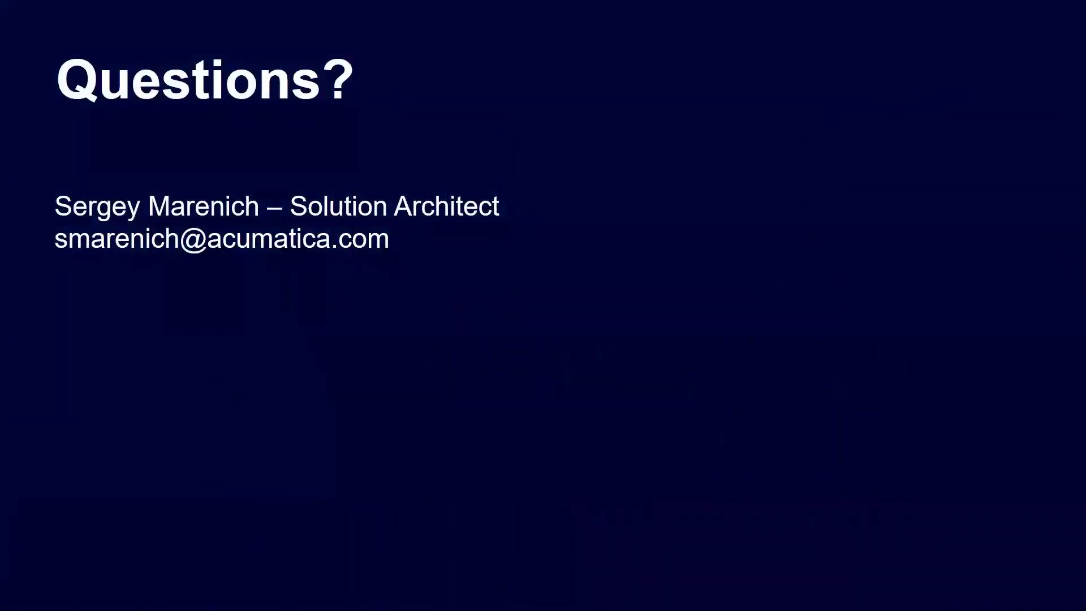